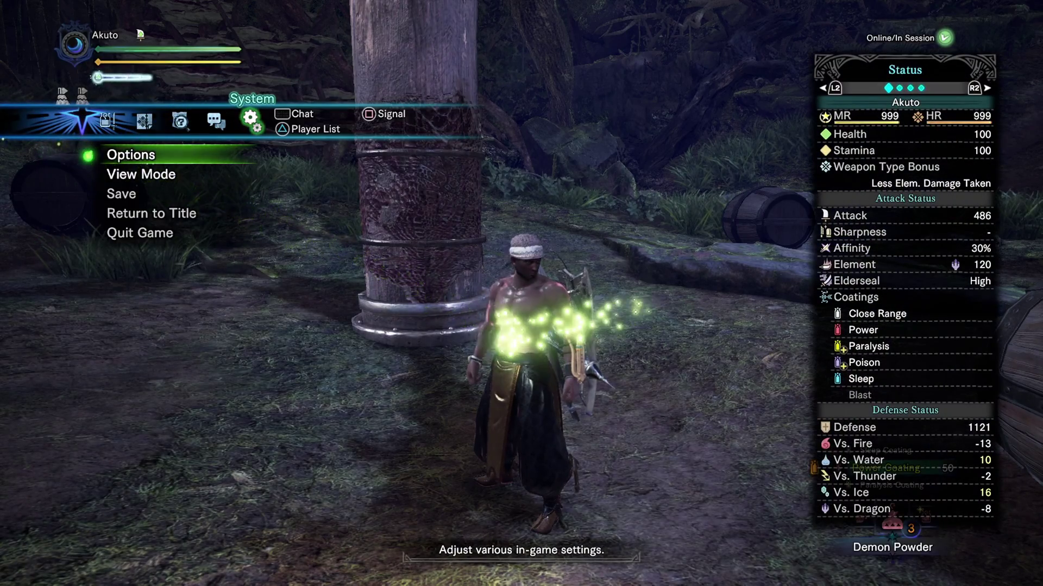
pyautogui.press('Escape')
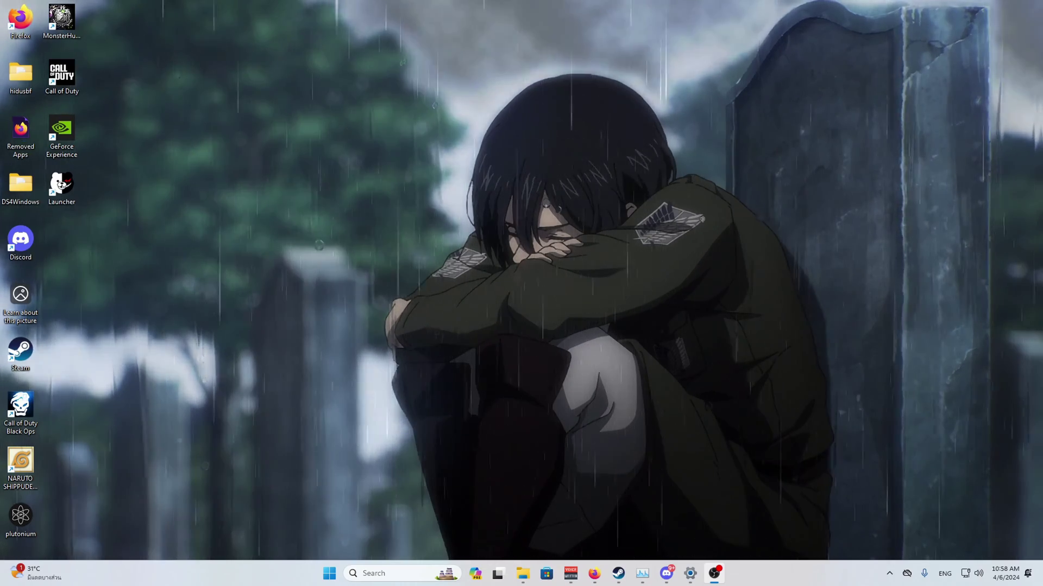
# Step: Search Windows for "restor" and open the Create a restore point settings
pyautogui.click(415, 575)
pyautogui.write('cret')
pyautogui.press('BackSpace')
pyautogui.press('BackSpace')
pyautogui.press('BackSpace')
pyautogui.press('BackSpace')
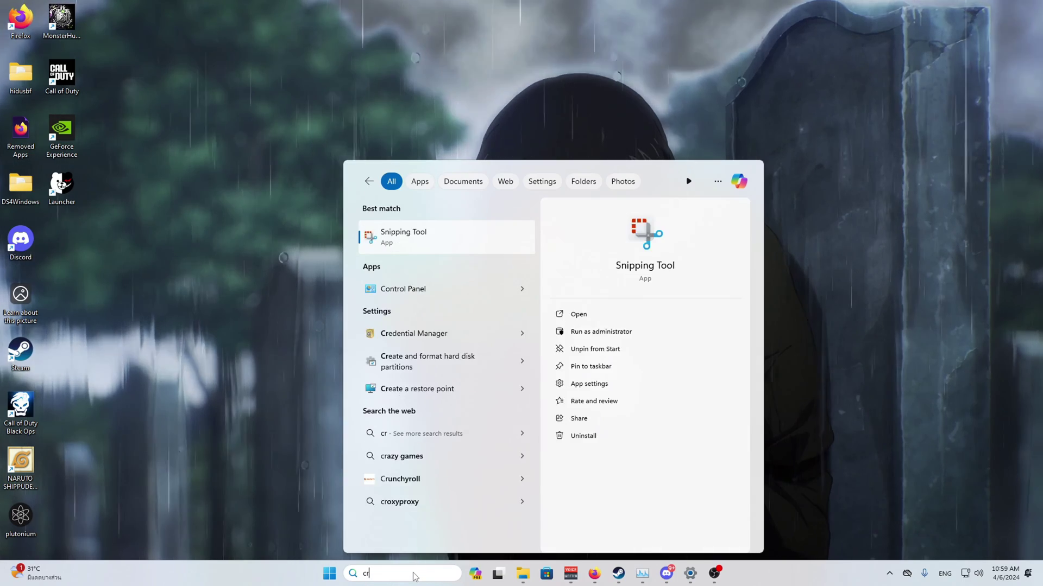
pyautogui.write('restor')
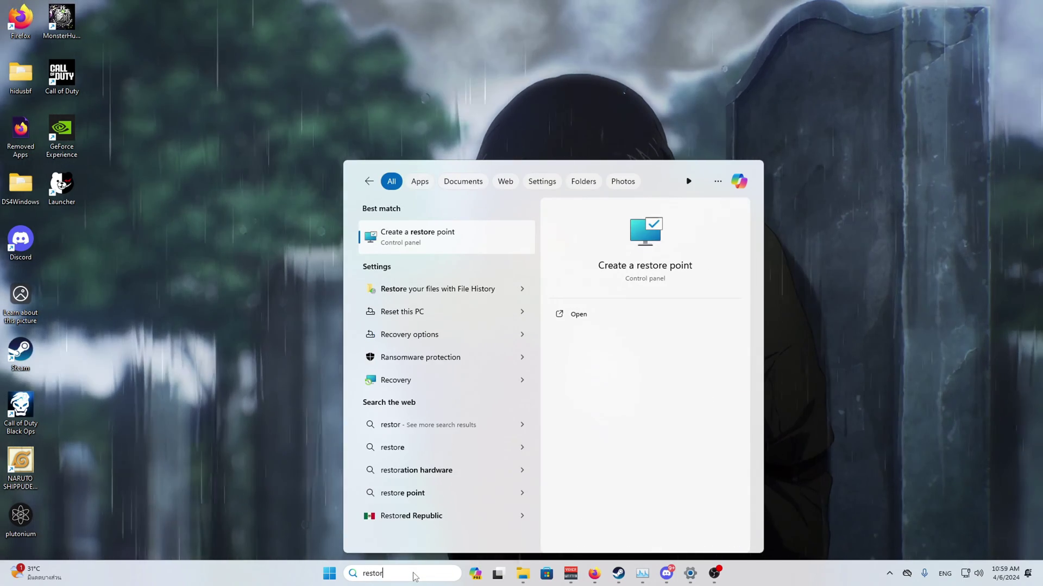
pyautogui.click(413, 238)
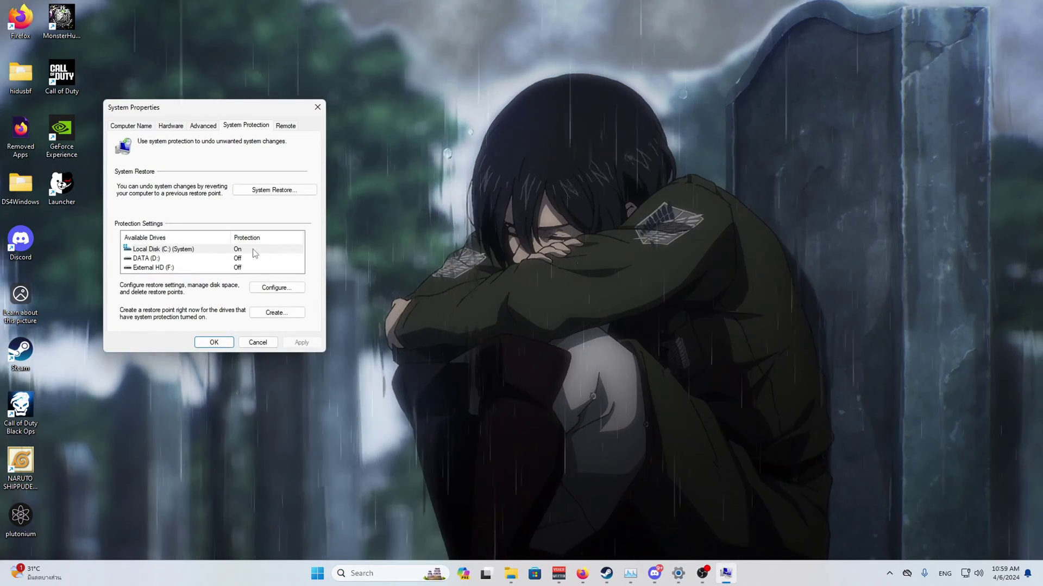
# Step: Create a system restore point described as "before ds4" and close the dialogs
pyautogui.click(275, 312)
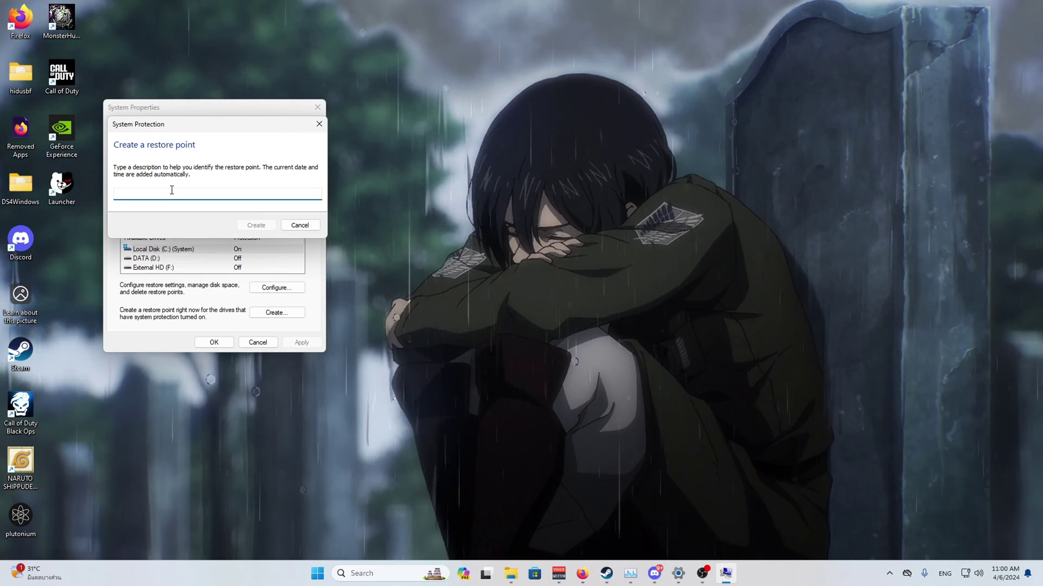
pyautogui.write('before ds4')
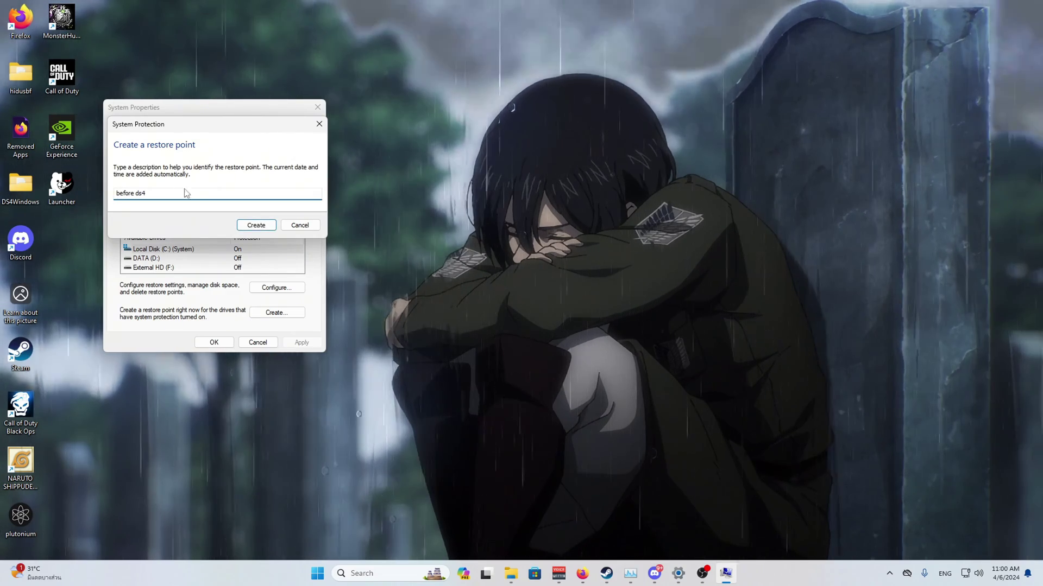
pyautogui.click(256, 225)
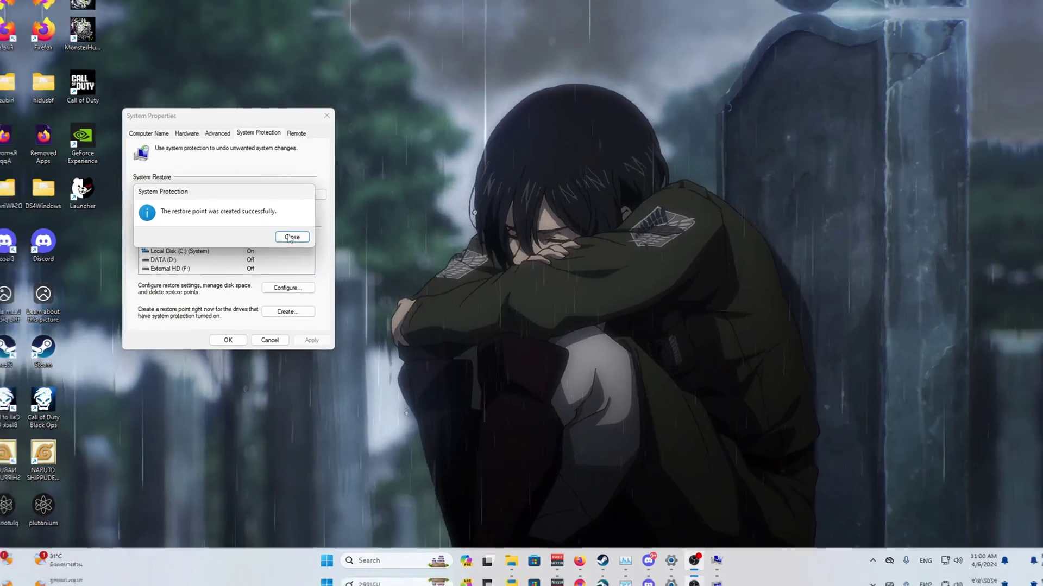
pyautogui.press('Return')
pyautogui.press('Return')
# Step: Check the hidden system tray icons for a running DS4Windows instance
pyautogui.moveTo(23, 189); pyautogui.dragTo(200, 179)
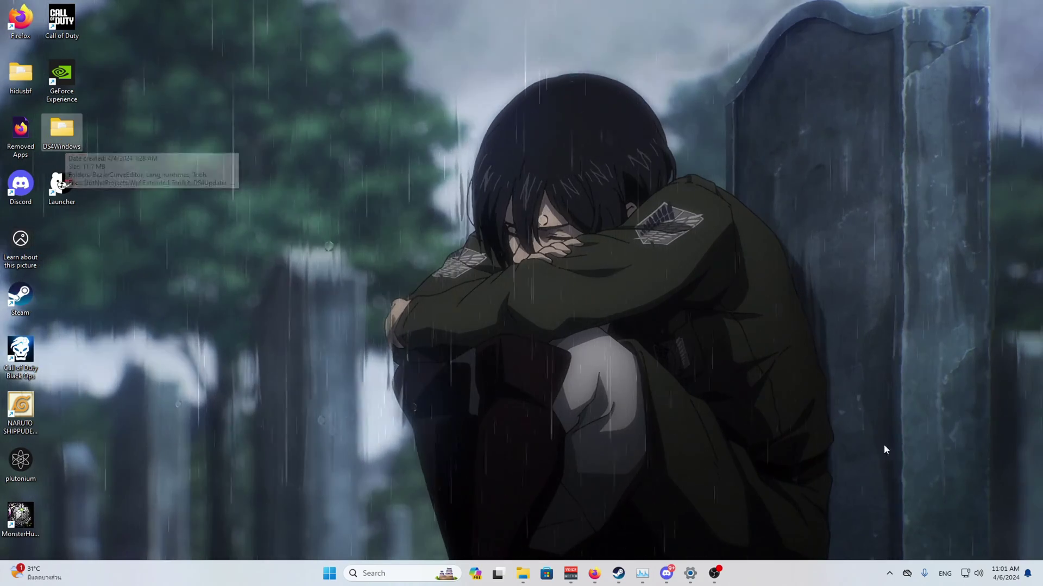
pyautogui.click(890, 576)
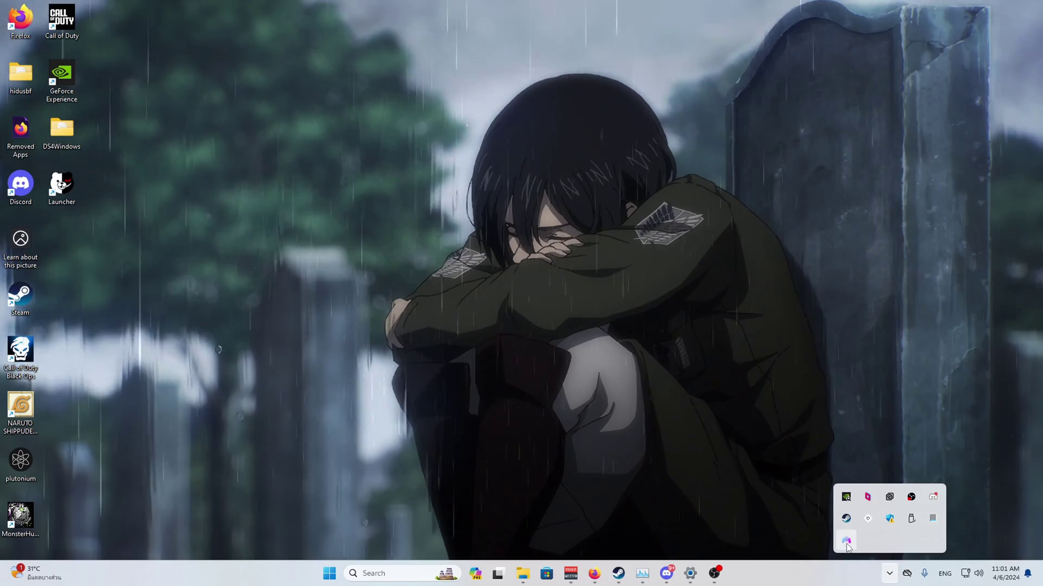
pyautogui.moveTo(846, 543)
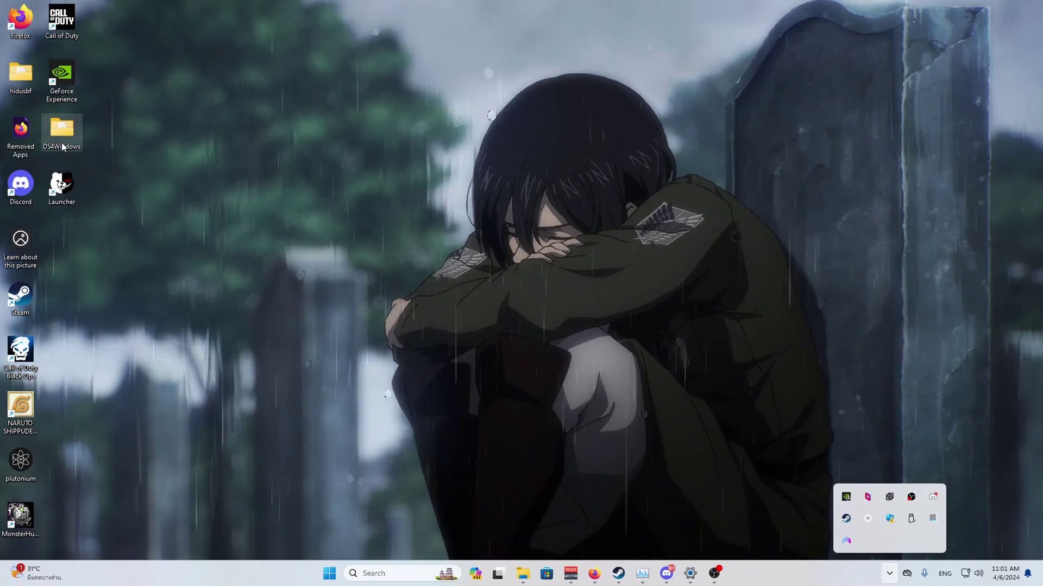
# Step: Delete the hidusbf and DS4Windows folders from the desktop
pyautogui.rightClick(61, 134)
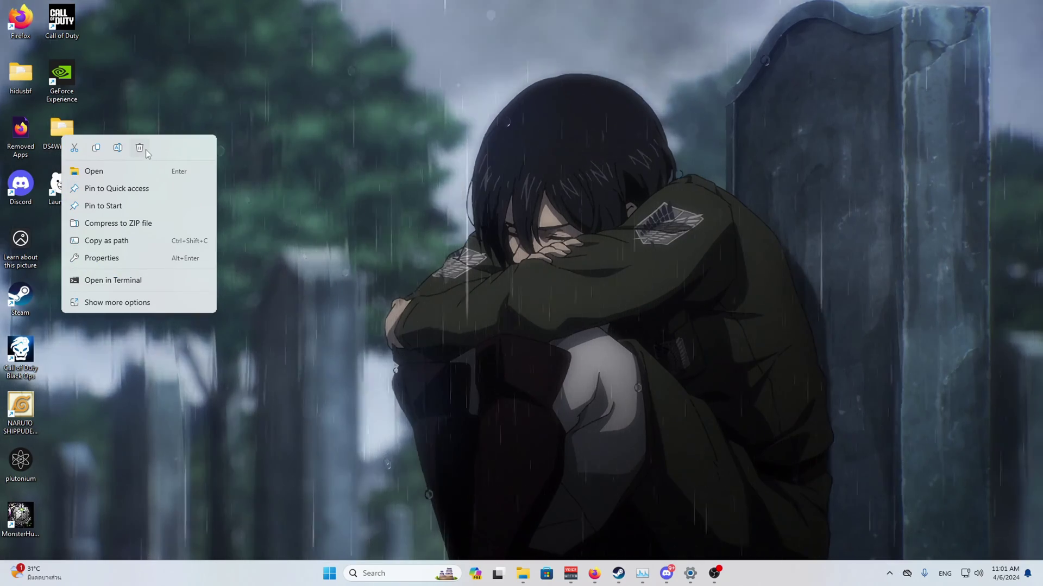
pyautogui.click(21, 80)
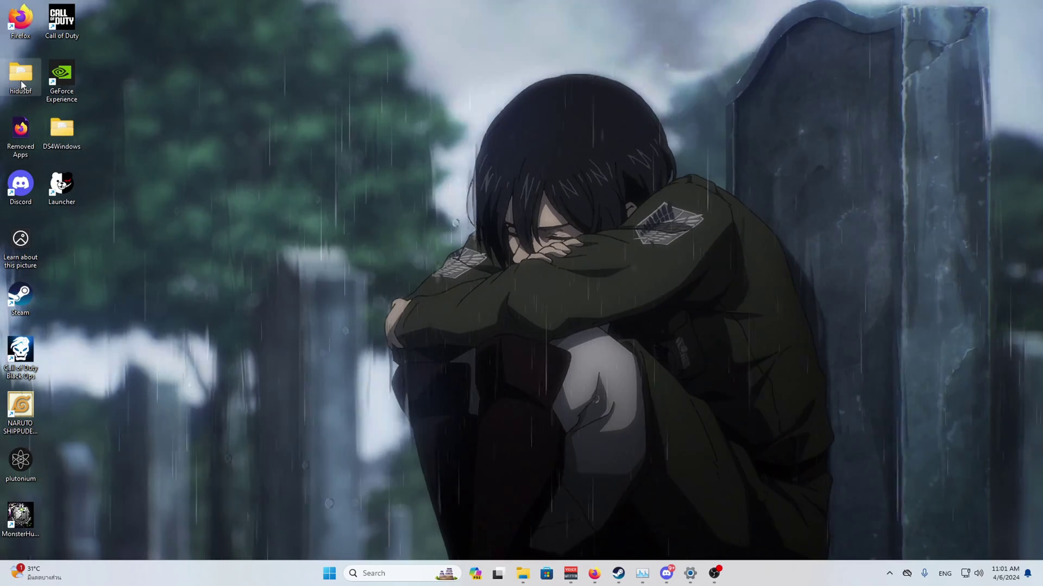
pyautogui.rightClick(20, 80)
pyautogui.click(79, 109)
pyautogui.press('Delete')
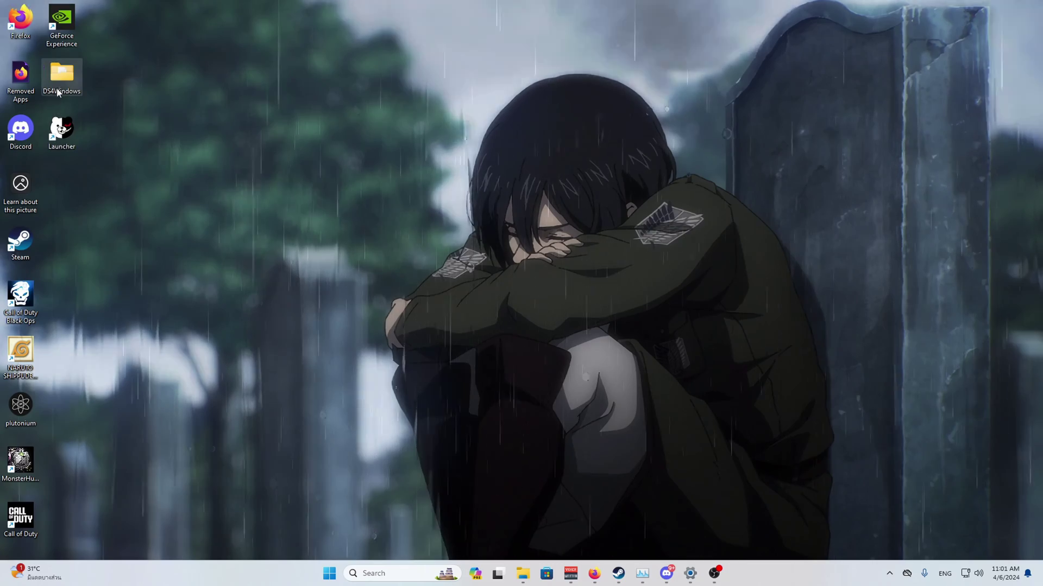
pyautogui.rightClick(62, 133)
pyautogui.click(144, 148)
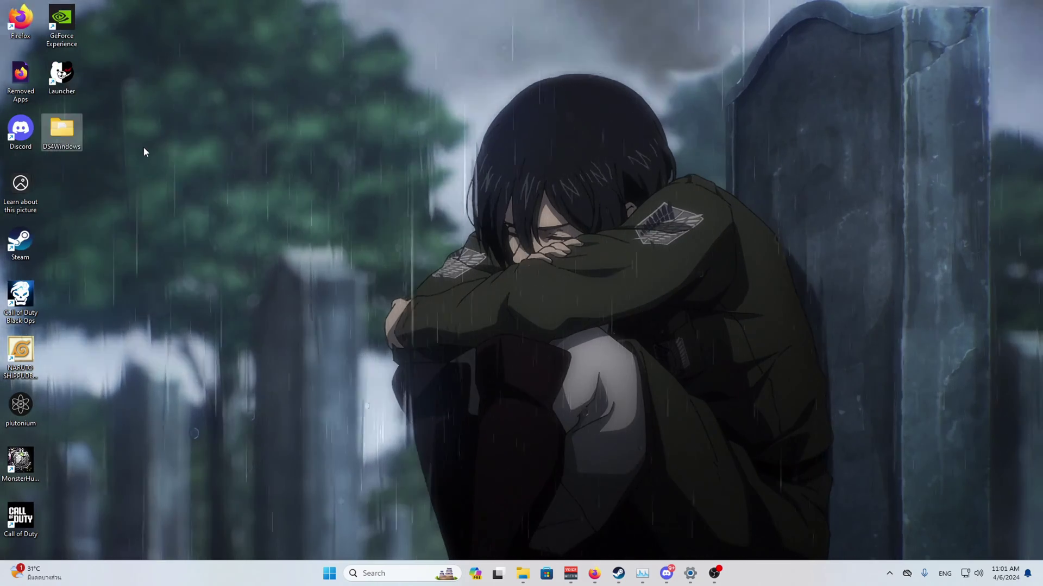
pyautogui.click(546, 235)
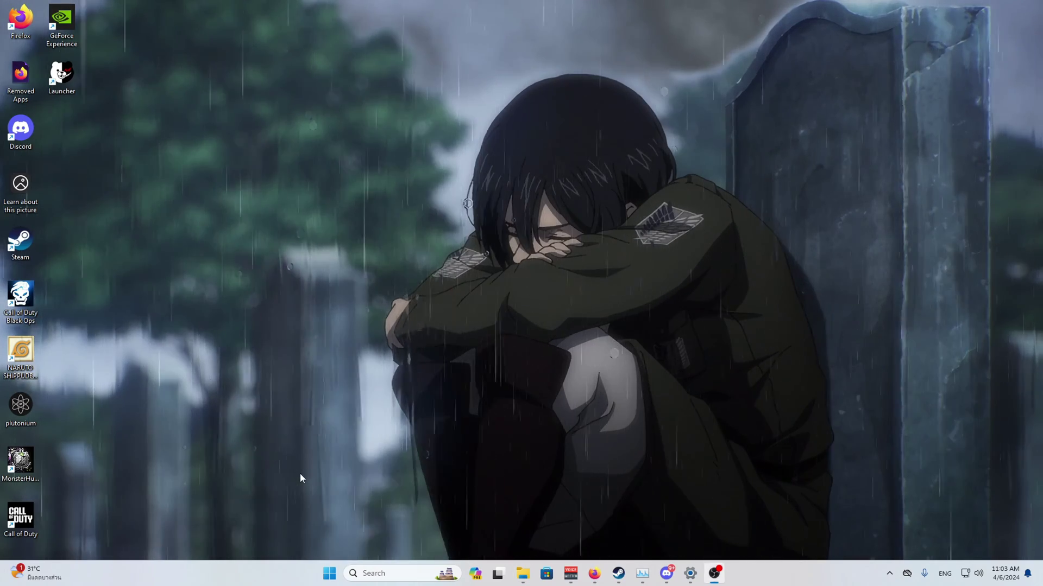
# Step: Open the %appdata% Roaming folder and delete its DS4Windows folder
pyautogui.press('super+r')
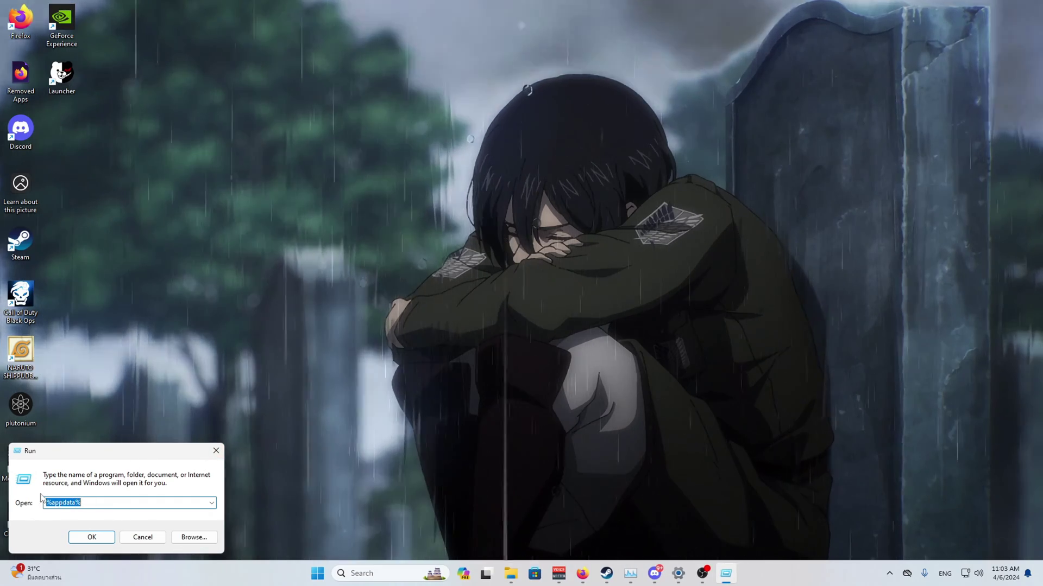
pyautogui.click(206, 451)
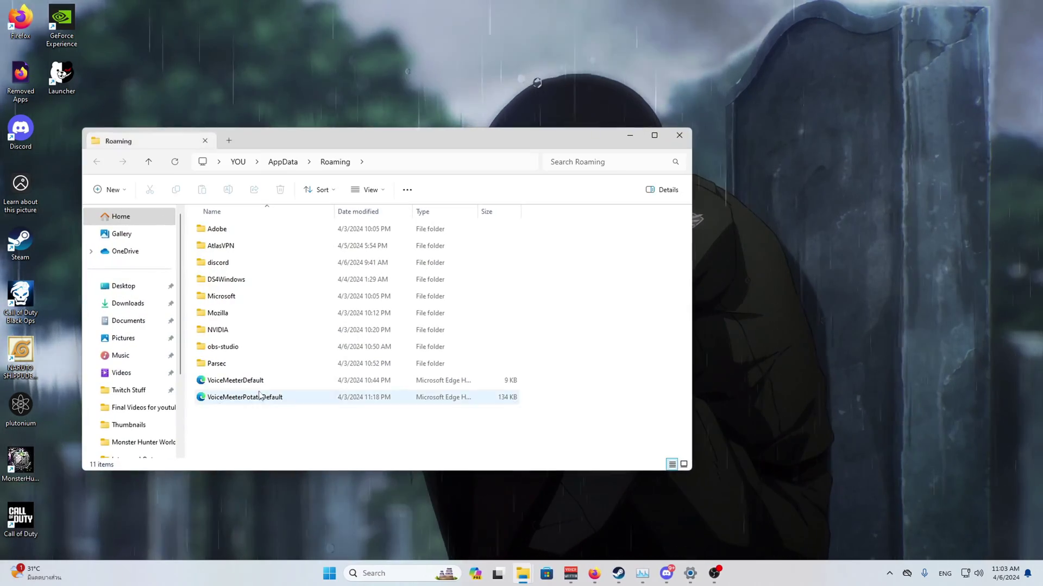
pyautogui.rightClick(234, 279)
pyautogui.click(311, 294)
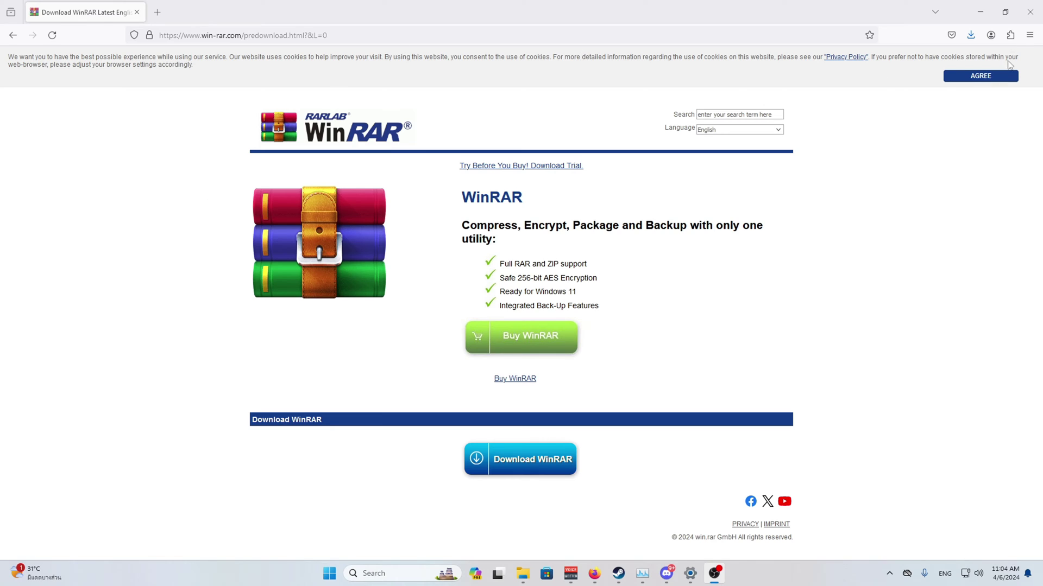
# Step: Download DS4Windows_3.3.3_x64.7z from the Version 3.3.3 release on the DS4Windows GitHub page and open the downloaded archive
pyautogui.click(983, 13)
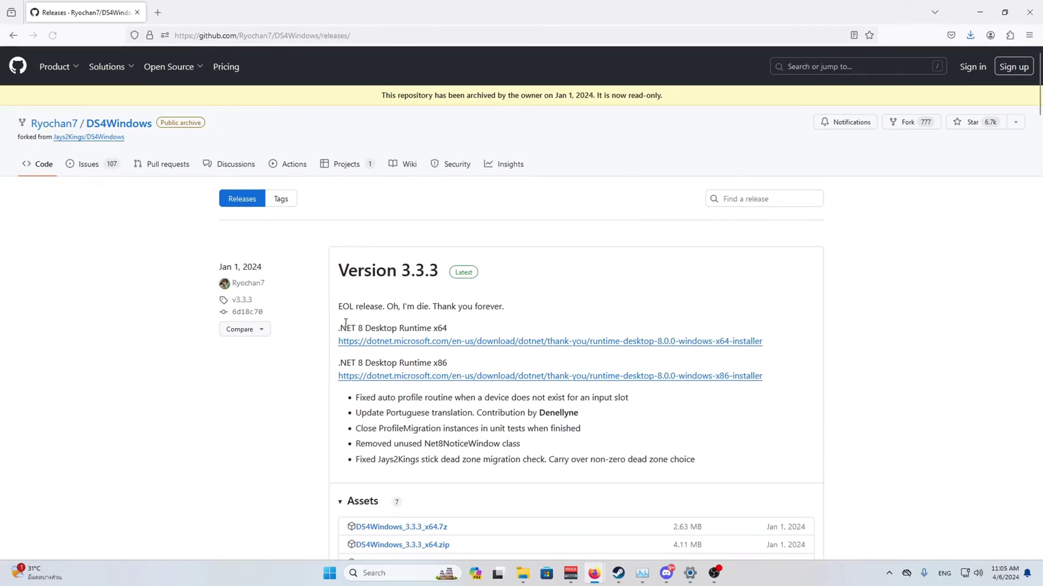
pyautogui.scroll(-2, 346, 326)
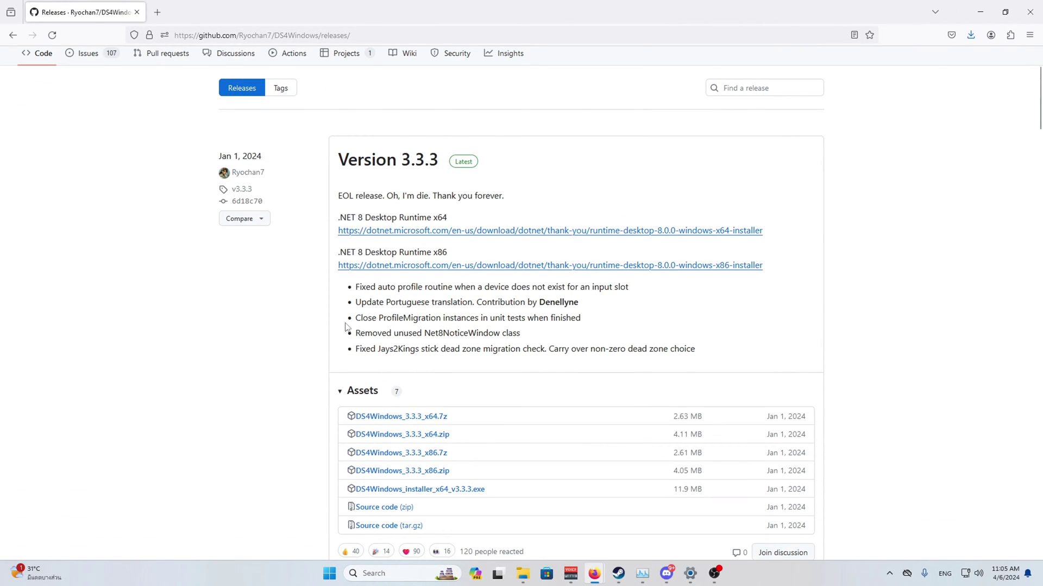
pyautogui.scroll(2, 345, 326)
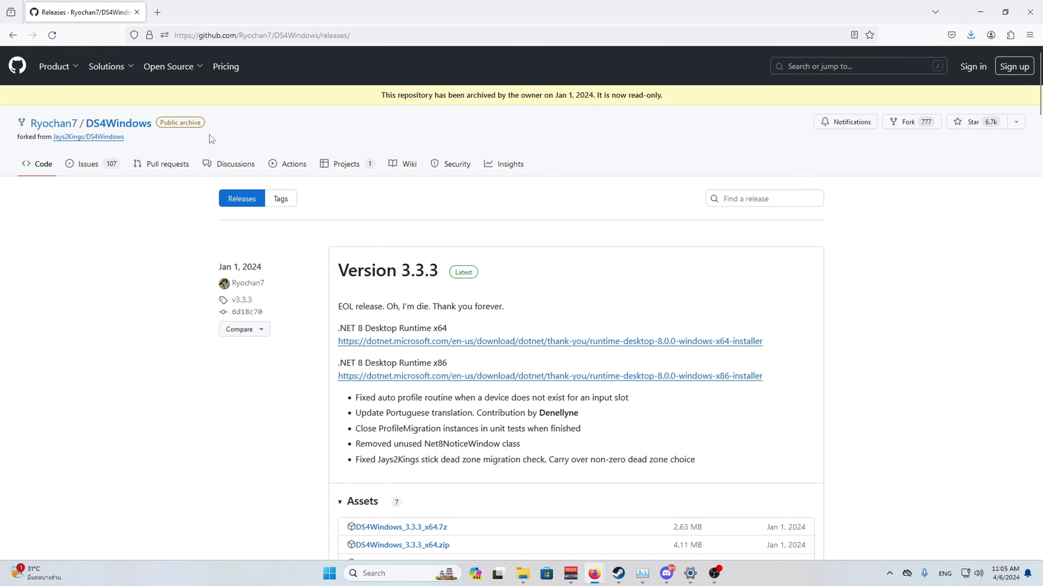
pyautogui.moveTo(149, 76)
pyautogui.moveTo(246, 289)
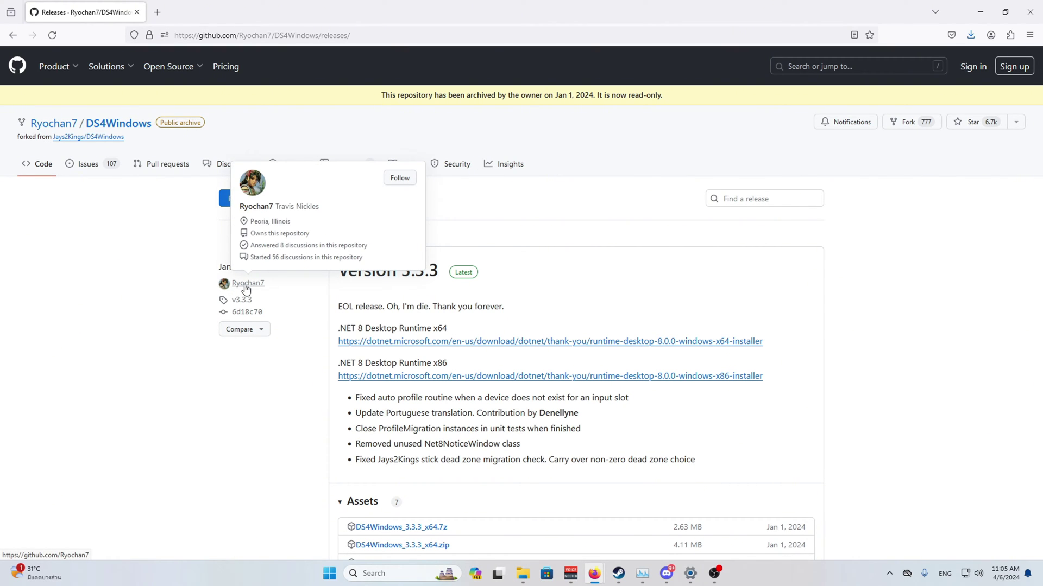
pyautogui.scroll(-3, 356, 345)
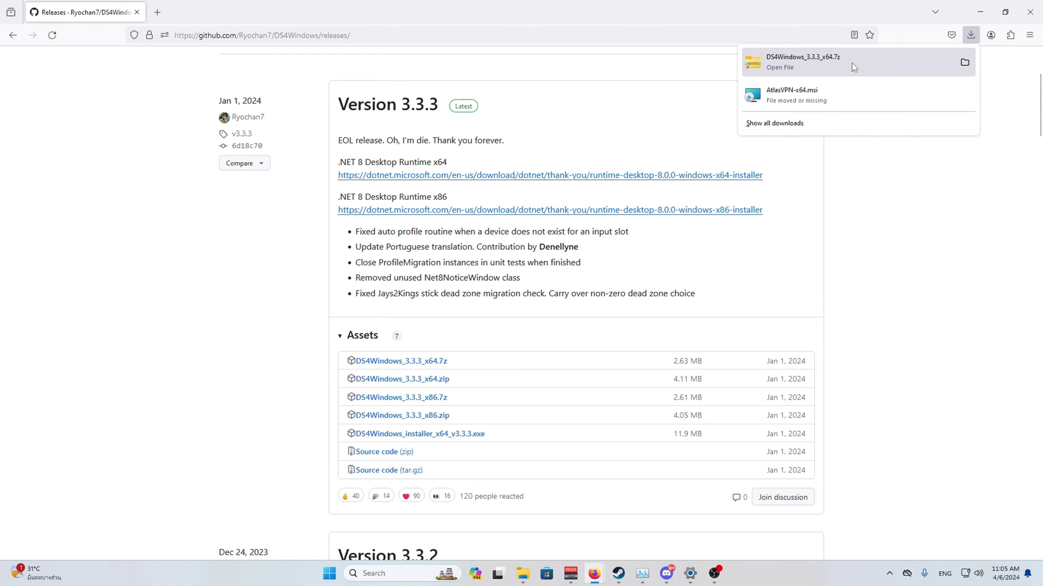
pyautogui.click(851, 63)
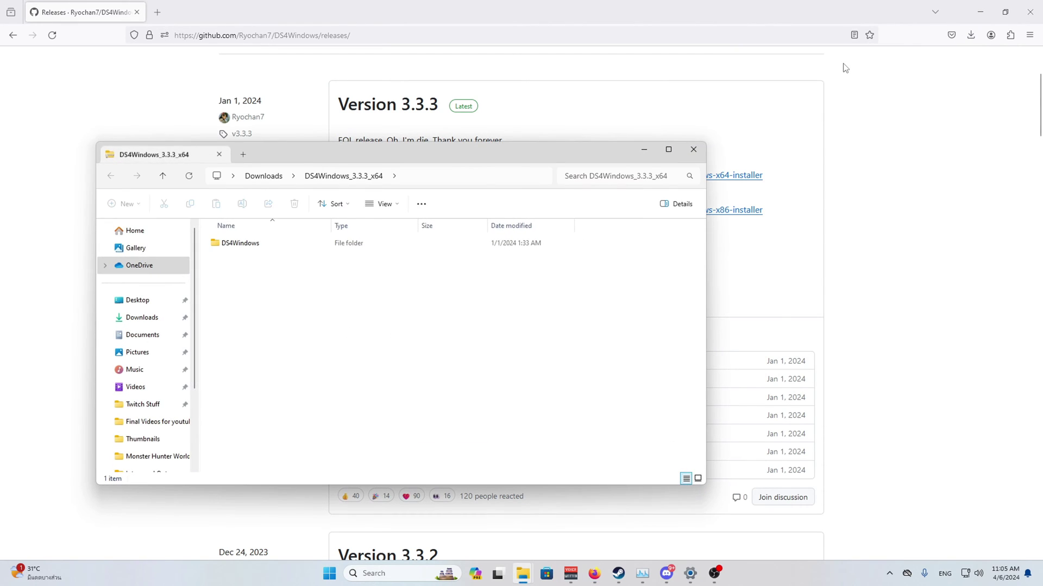
# Step: Return to the desktop and delete the unpacked DS4Windows folder there, keeping the archive
pyautogui.click(956, 14)
pyautogui.click(979, 12)
pyautogui.rightClick(21, 76)
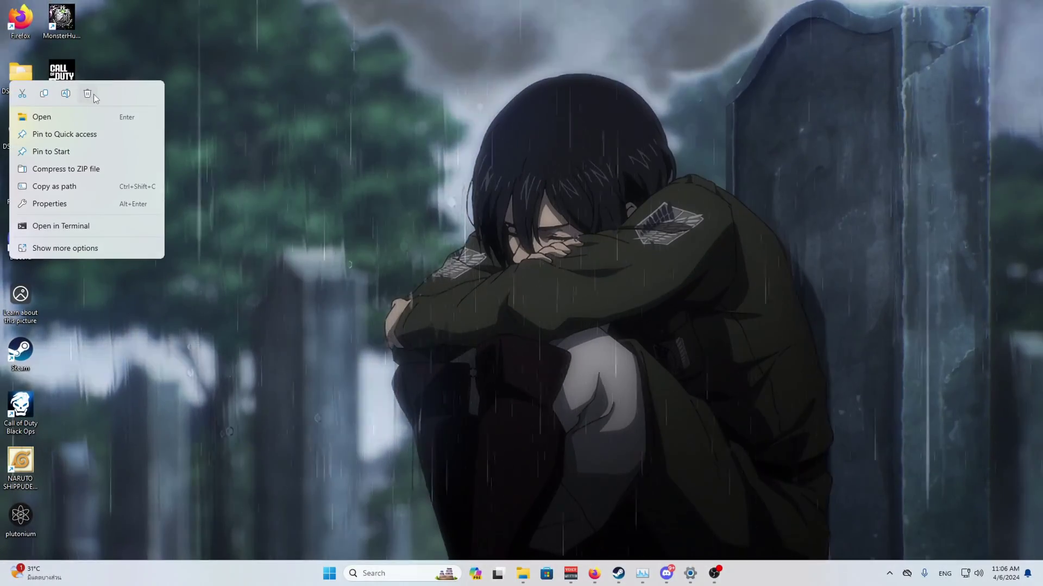
pyautogui.click(88, 93)
# Step: Extract the DS4Windows archive on the desktop to the suggested DS4Windows_3.3.3_x64 folder and open the result
pyautogui.rightClick(24, 79)
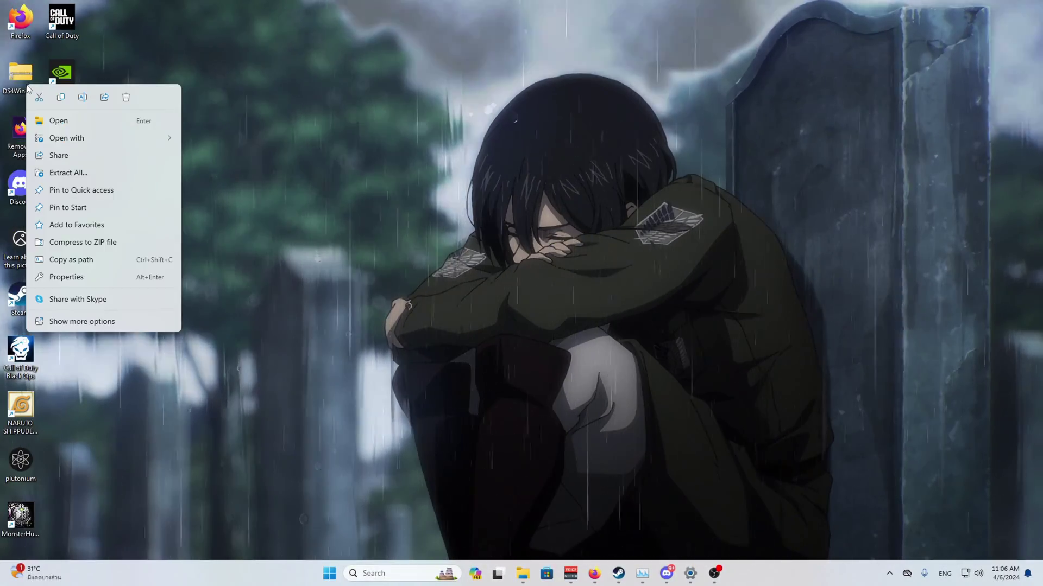
pyautogui.click(70, 173)
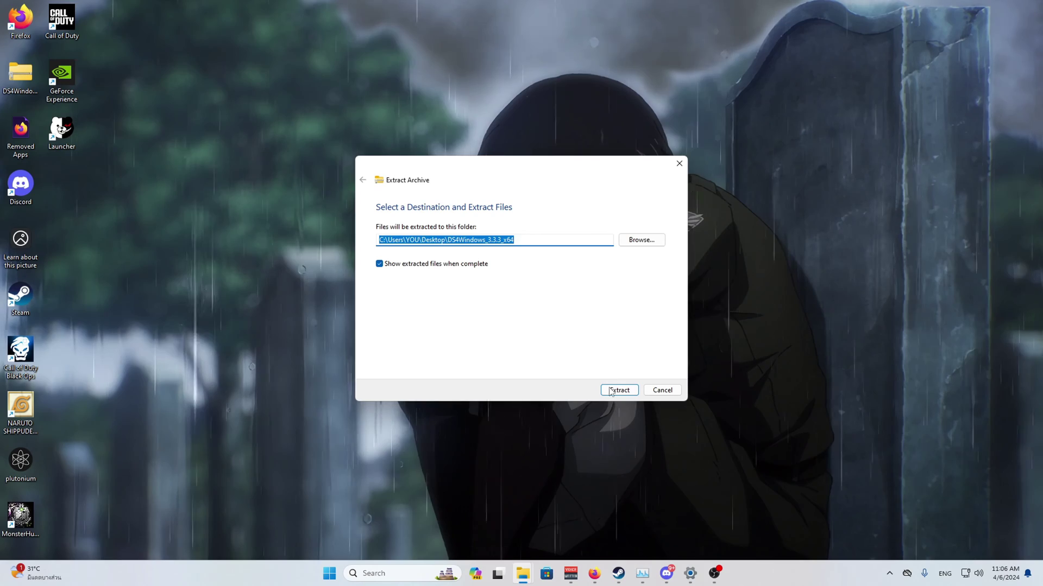
pyautogui.click(619, 390)
pyautogui.click(244, 243)
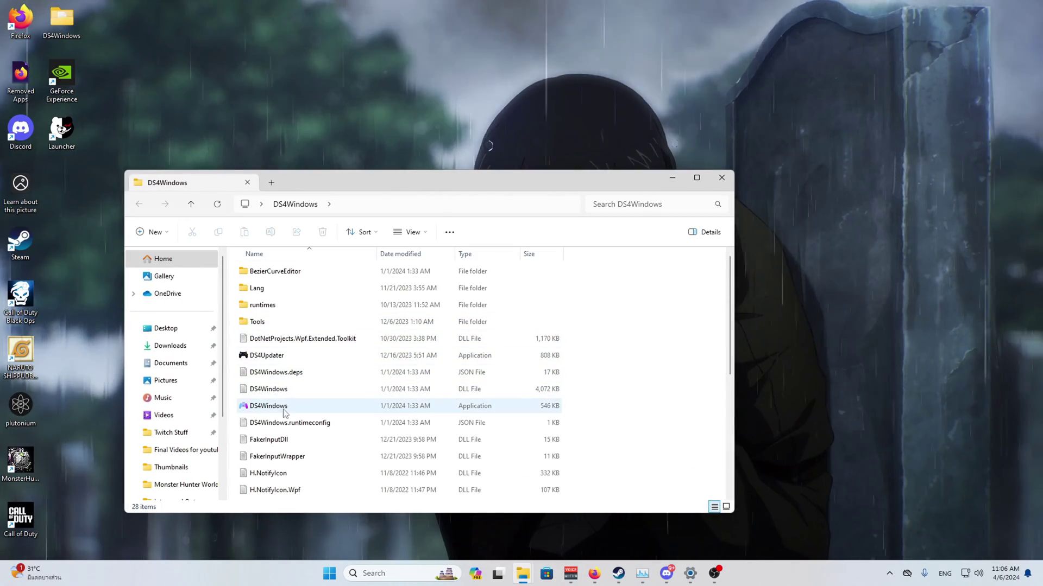
# Step: Run the DS4Windows application and finish its first-launch setup with settings saved to Appdata and only DS4 Device Support enabled
pyautogui.click(286, 413)
pyautogui.doubleClick(286, 412)
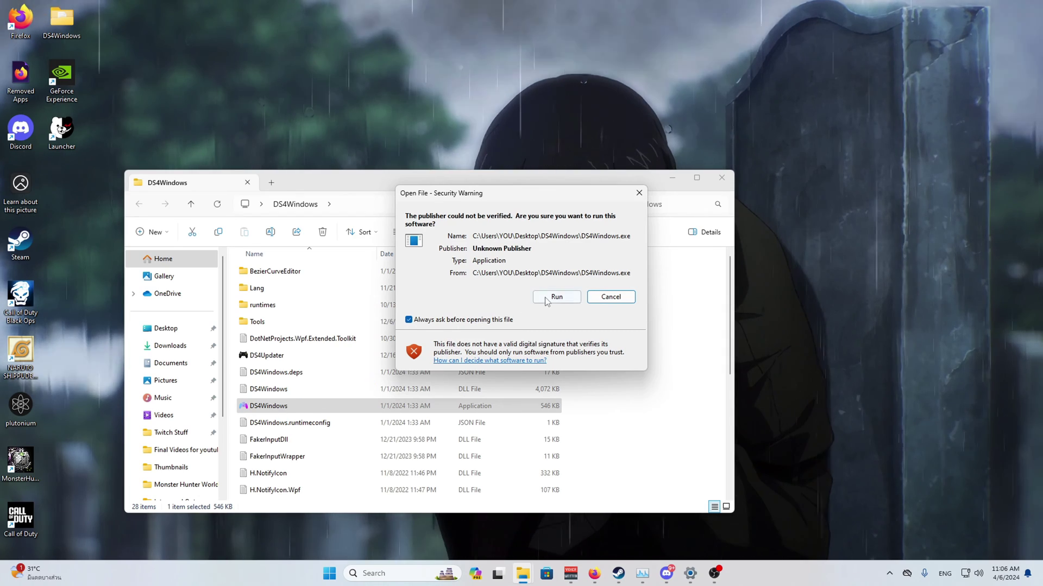
pyautogui.click(548, 298)
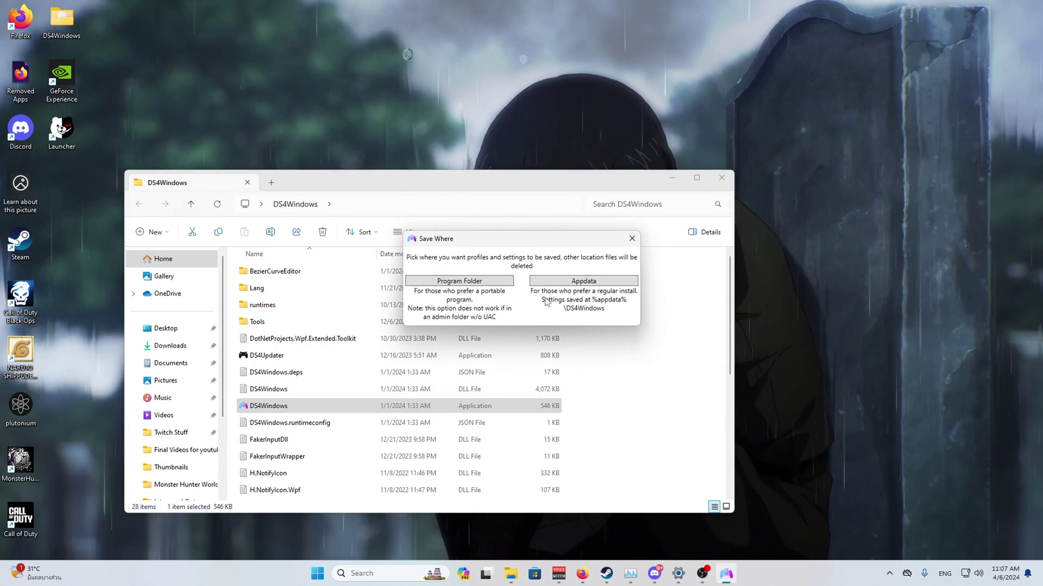
pyautogui.click(576, 281)
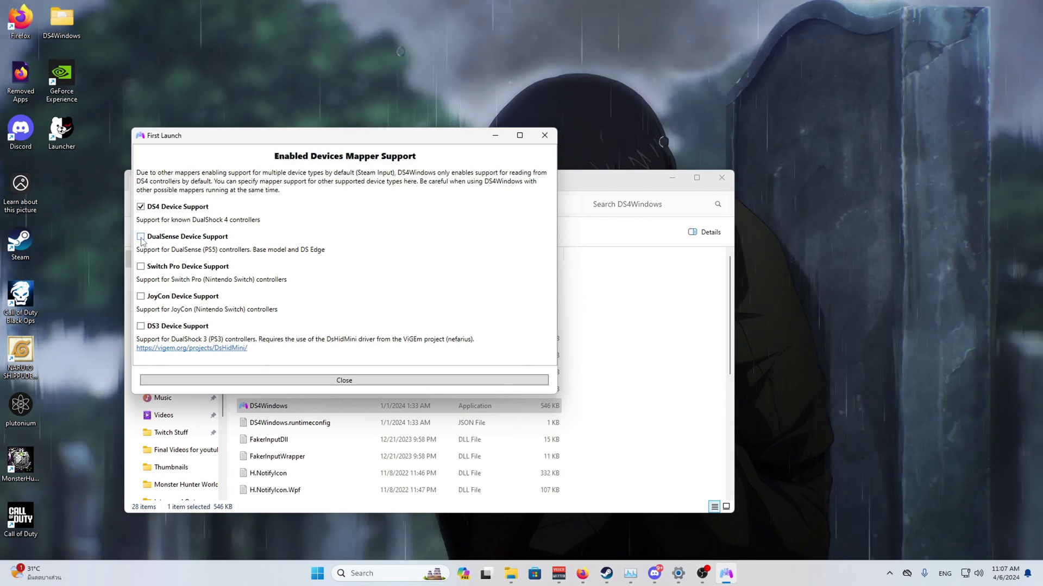
pyautogui.click(354, 382)
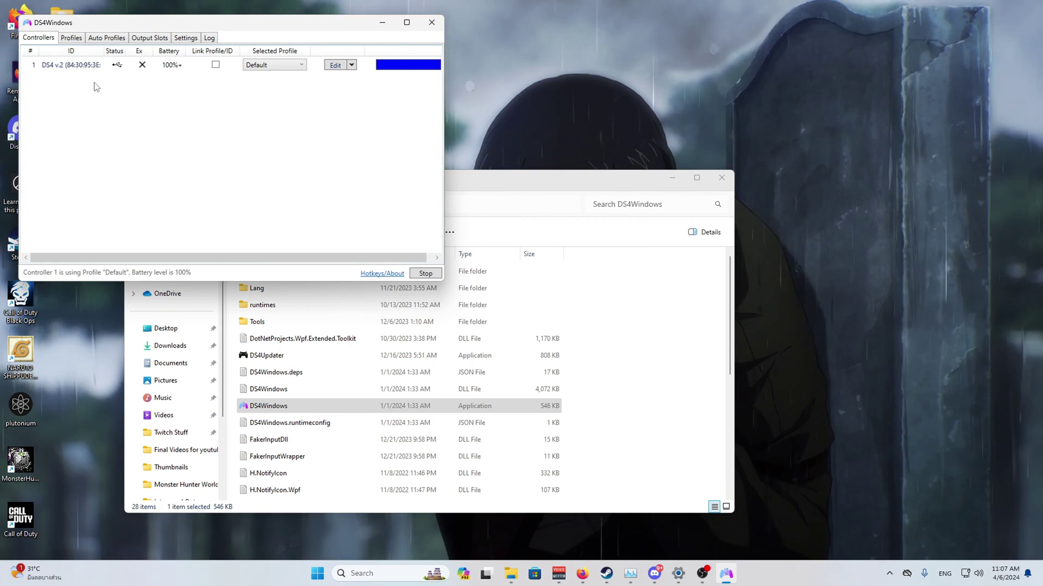
# Step: Edit controller 1's Default profile and set the left stick's dead zone to 0.00
pyautogui.click(335, 65)
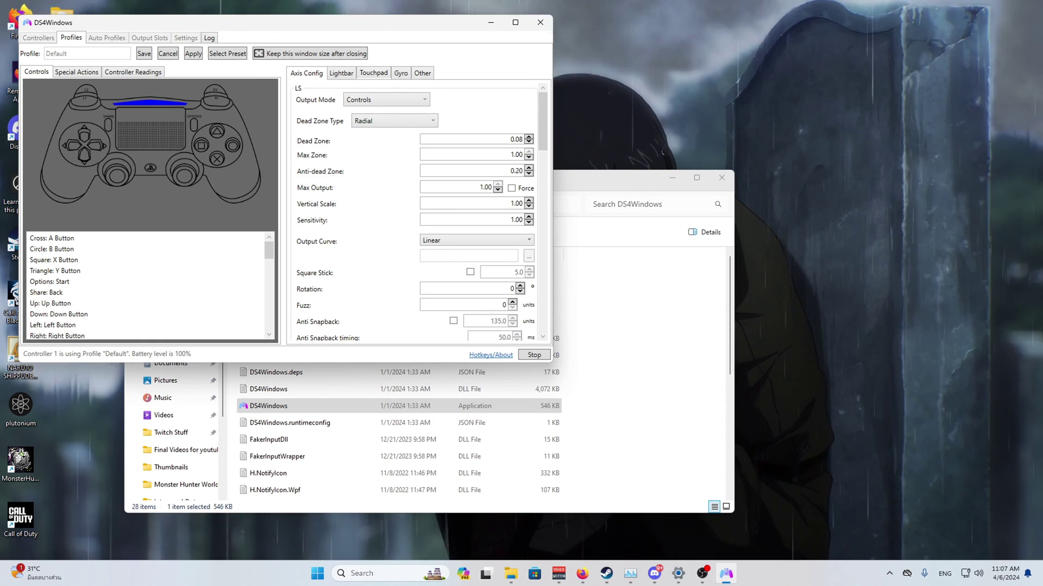
pyautogui.hotkey('alt', 'Tab')
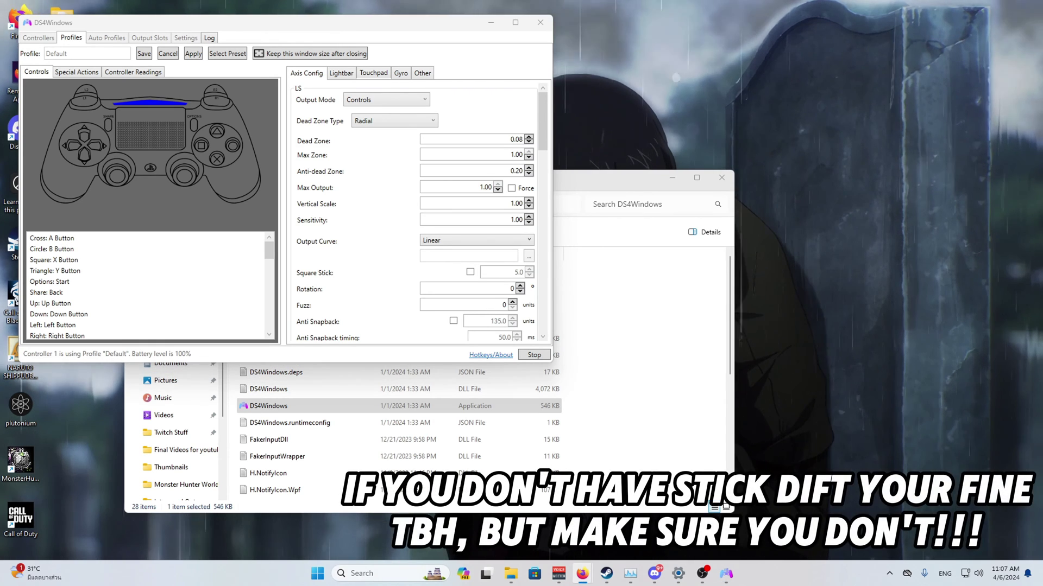
pyautogui.click(523, 142)
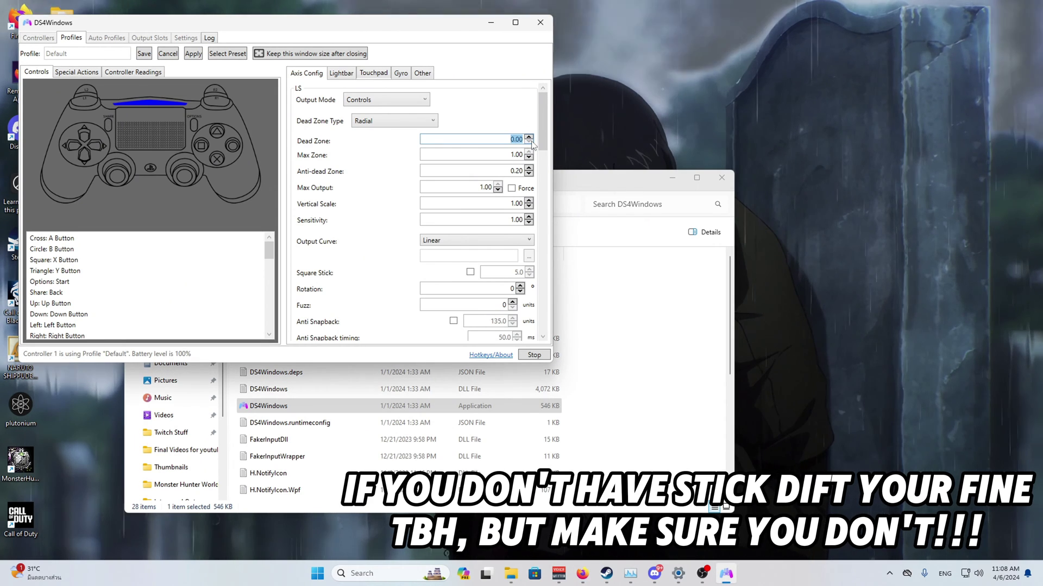
# Step: Set the left stick's anti-dead zone to 0.00 in the Default profile
pyautogui.click(530, 142)
pyautogui.scroll(-4, 496, 235)
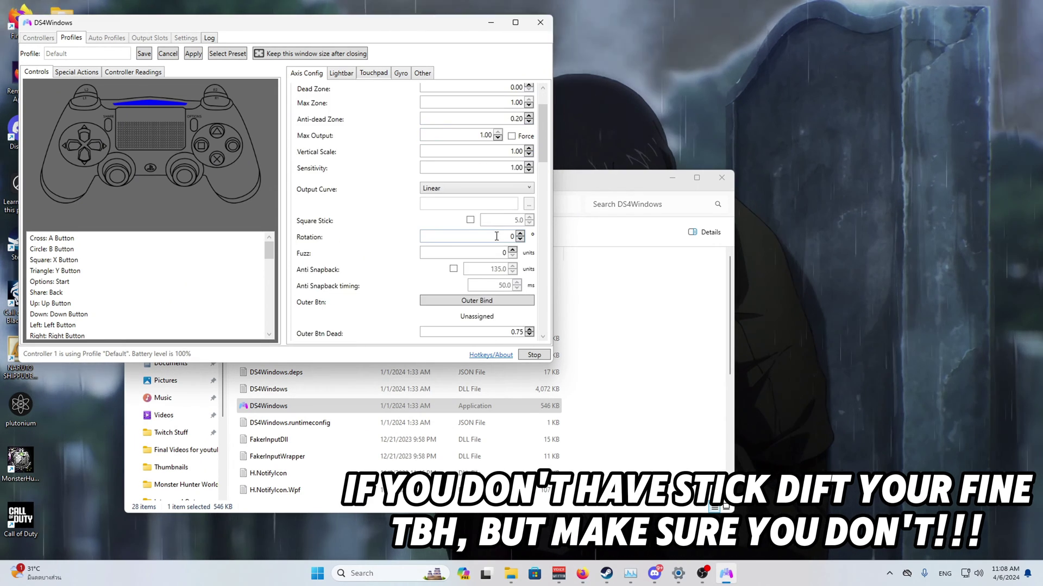
pyautogui.click(582, 574)
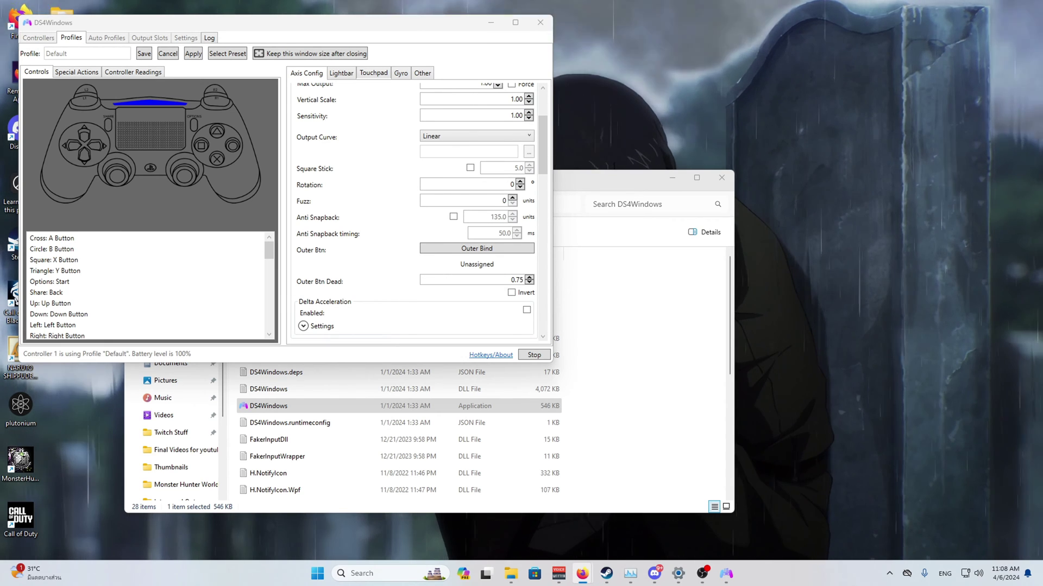
pyautogui.scroll(3, 422, 201)
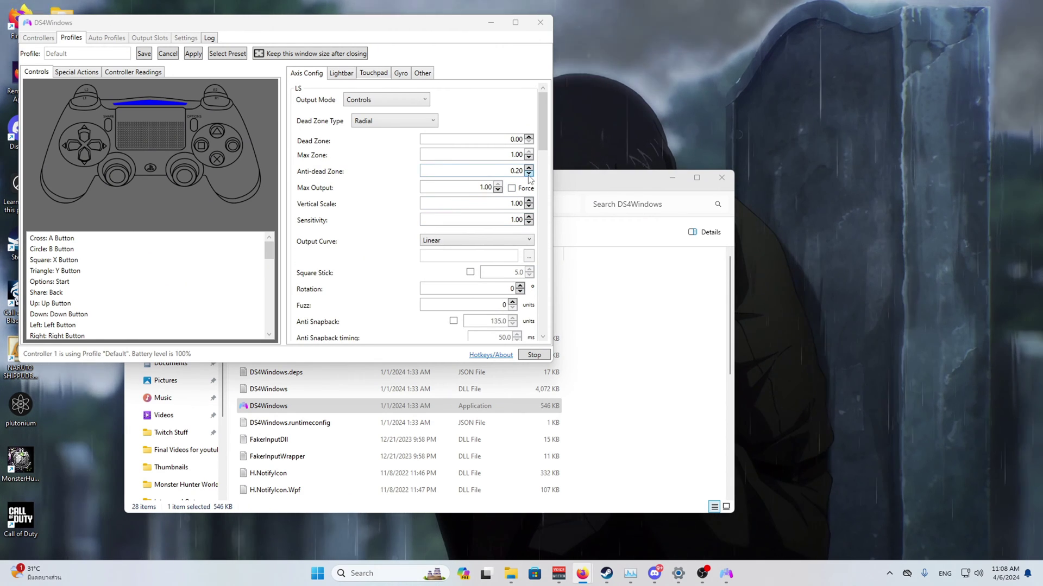
pyautogui.click(529, 174)
pyautogui.click(529, 174)
# Step: Set both the anti-dead zone and the dead zone of the right stick to 0.00
pyautogui.scroll(-10, 438, 192)
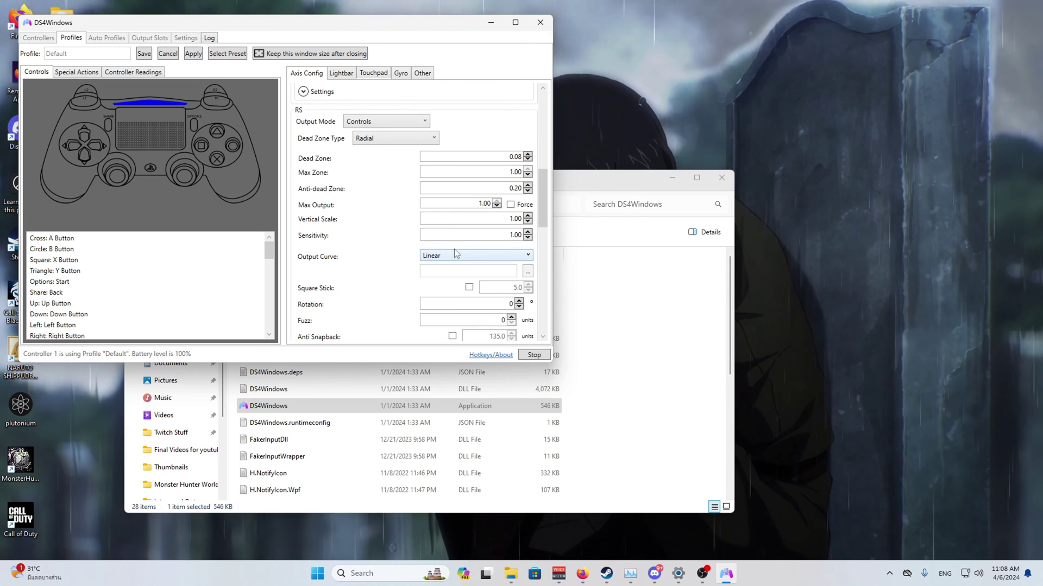
pyautogui.click(528, 191)
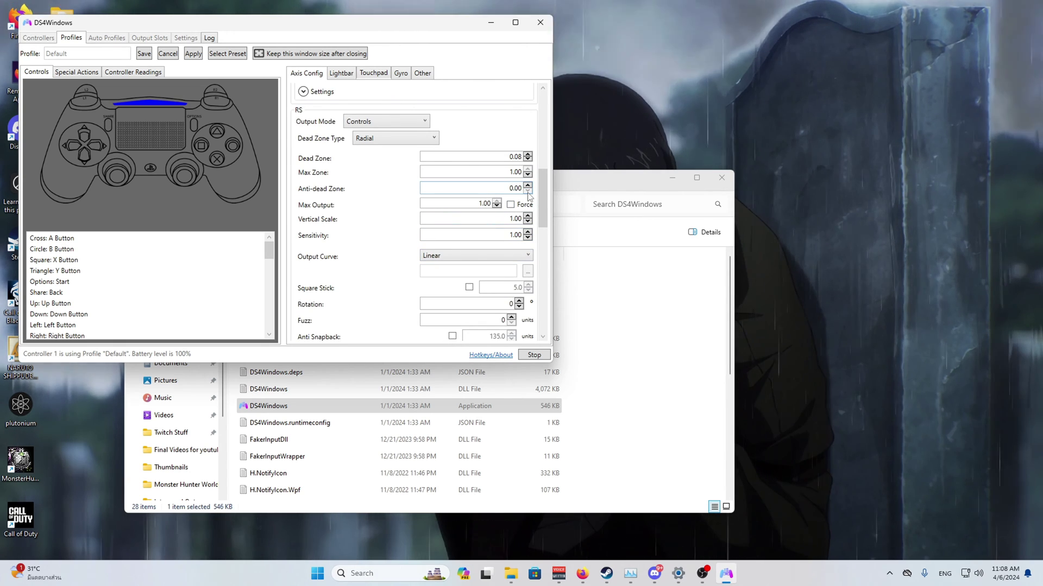
pyautogui.click(527, 160)
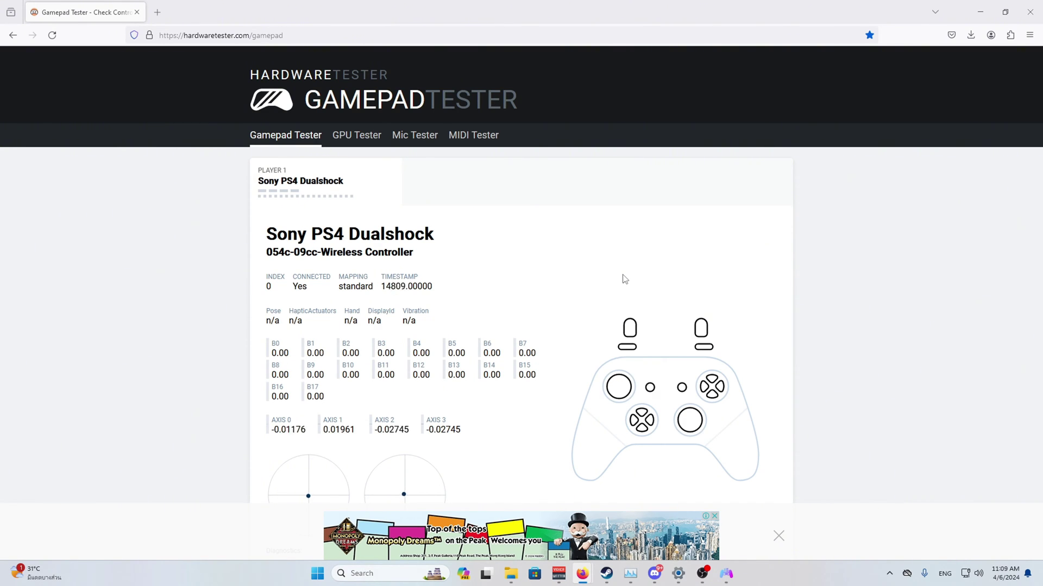
# Step: Check the sticks' axis readings on the Gamepad Tester page and re-enter the right stick's dead zone in DS4Windows
pyautogui.scroll(-2, 324, 192)
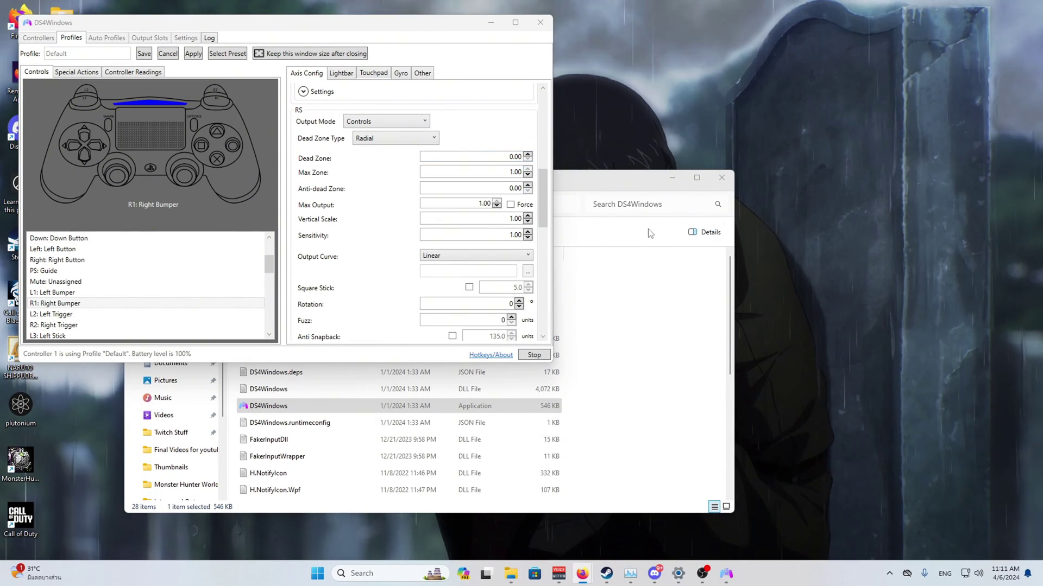
pyautogui.doubleClick(520, 157)
pyautogui.write('0.00')
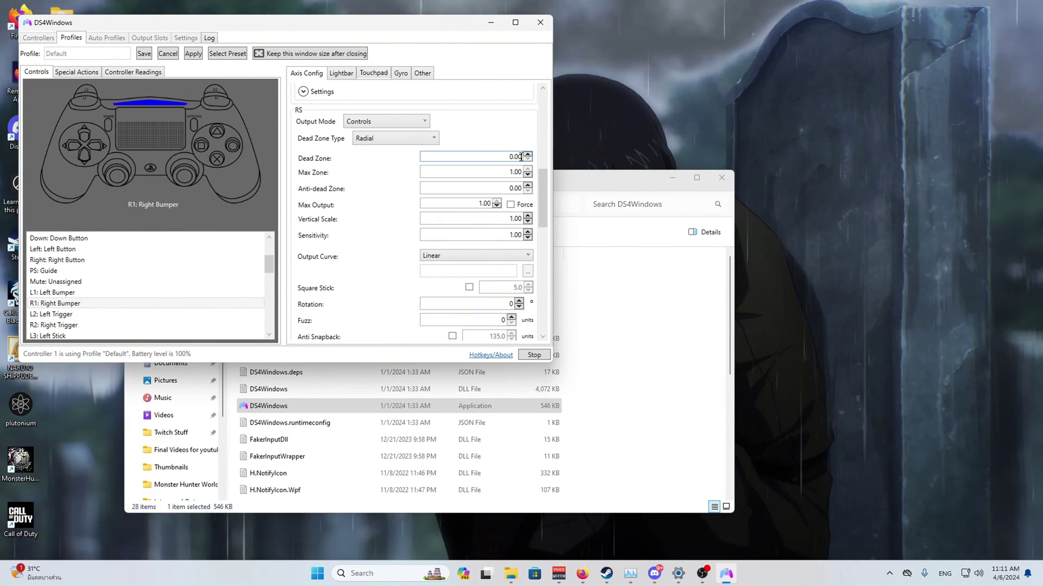
pyautogui.write('.3')
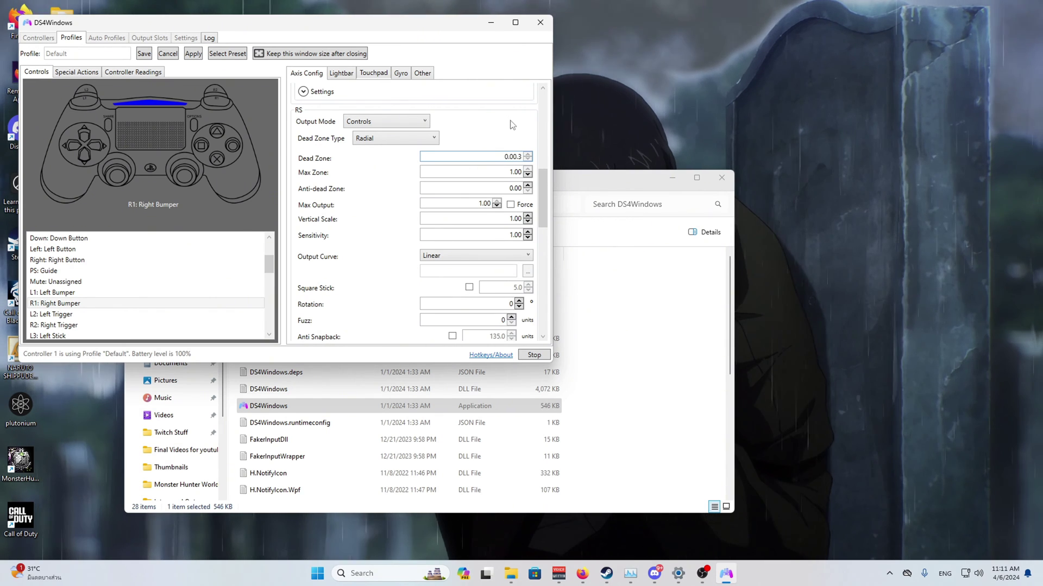
pyautogui.press('BackSpace')
pyautogui.press('BackSpace')
pyautogui.press('BackSpace')
pyautogui.press('BackSpace')
pyautogui.press('BackSpace')
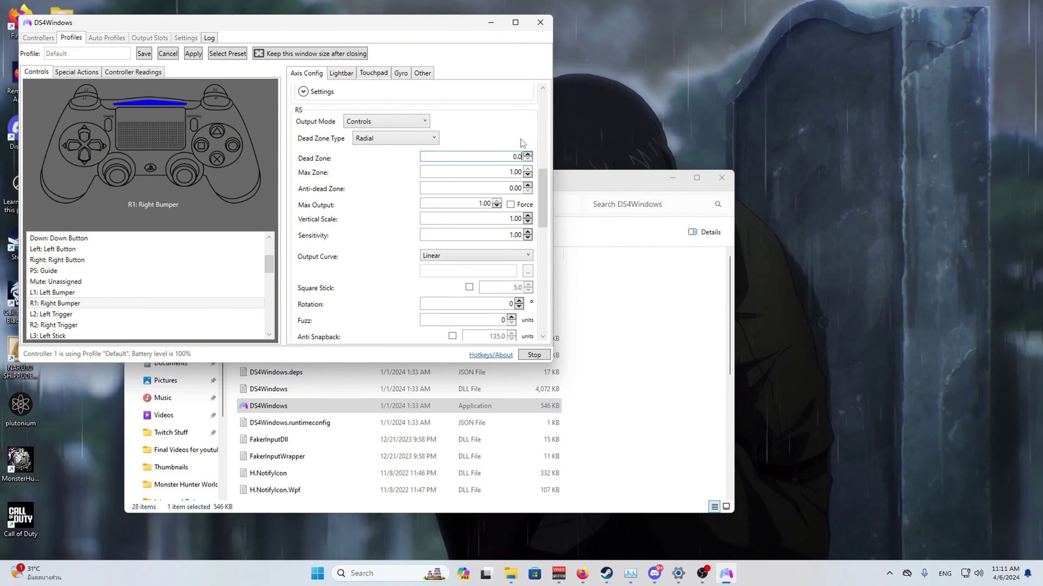
# Step: Set the left stick's dead zone to 0.03
pyautogui.scroll(-5, 472, 307)
pyautogui.scroll(-1, 472, 317)
pyautogui.scroll(8, 472, 316)
pyautogui.doubleClick(516, 139)
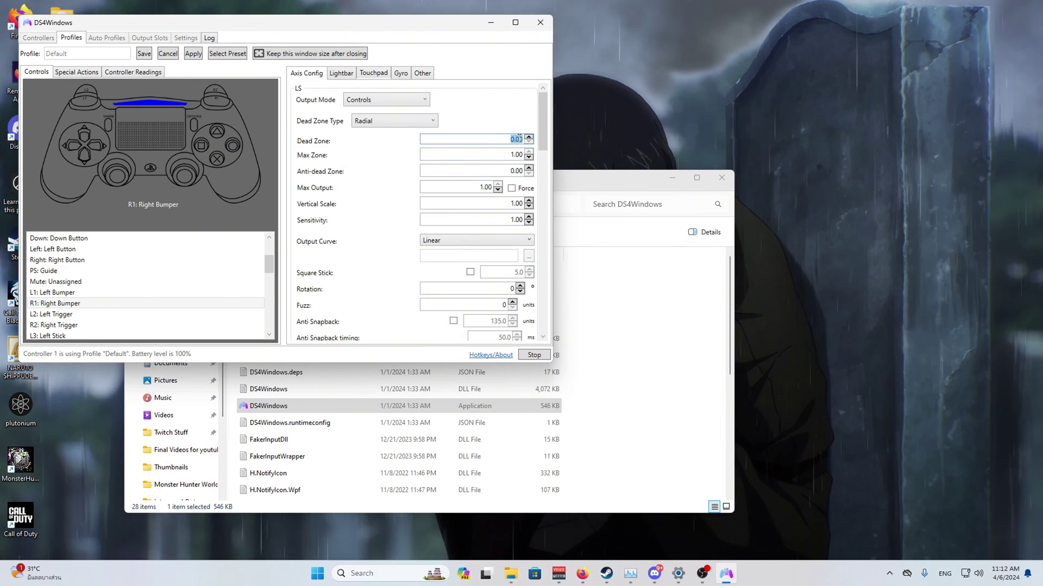
pyautogui.press('BackSpace')
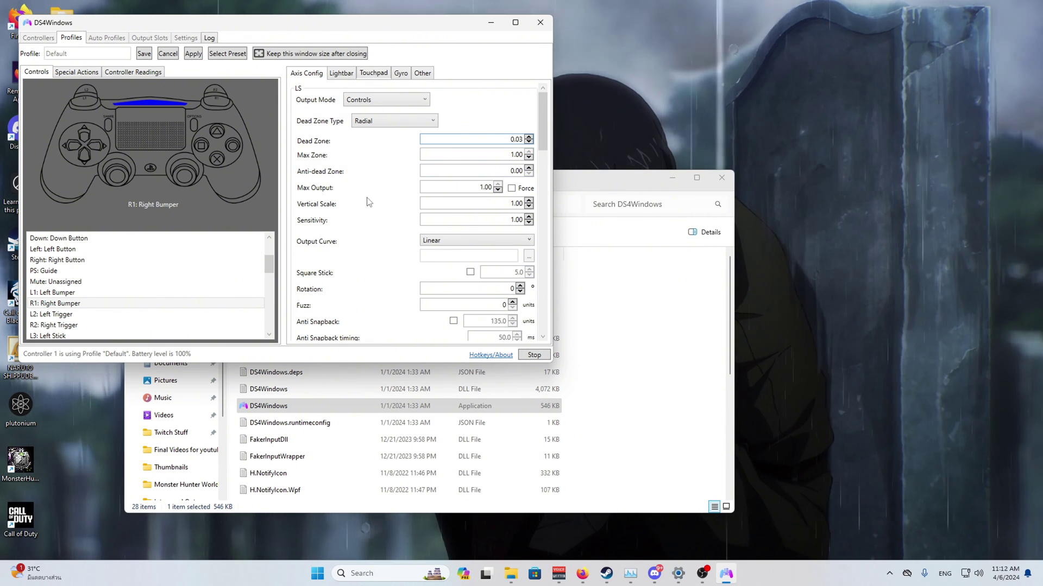
pyautogui.scroll(-3, 319, 130)
pyautogui.scroll(3, 319, 130)
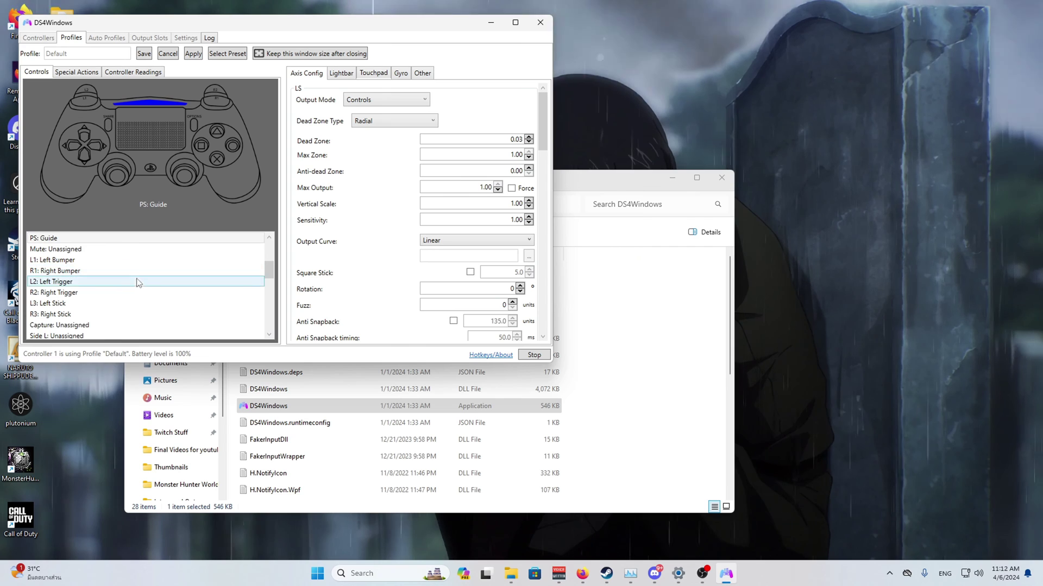
# Step: Remap the touchpad's Upper Touch and Multitouch actions to the Xbox controller's Back button
pyautogui.scroll(3, 142, 299)
pyautogui.scroll(-6, 109, 294)
pyautogui.click(72, 273)
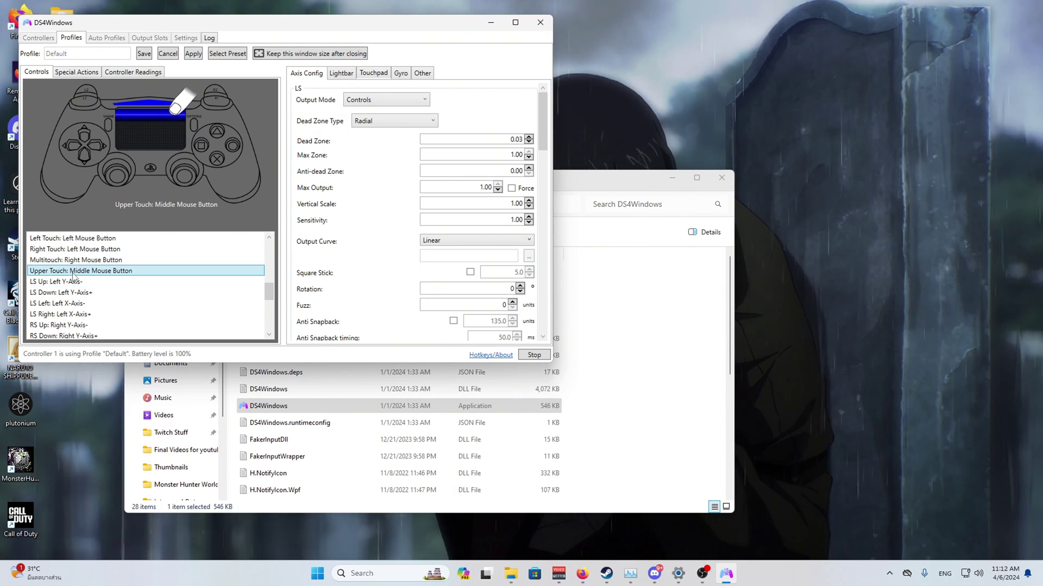
pyautogui.doubleClick(72, 271)
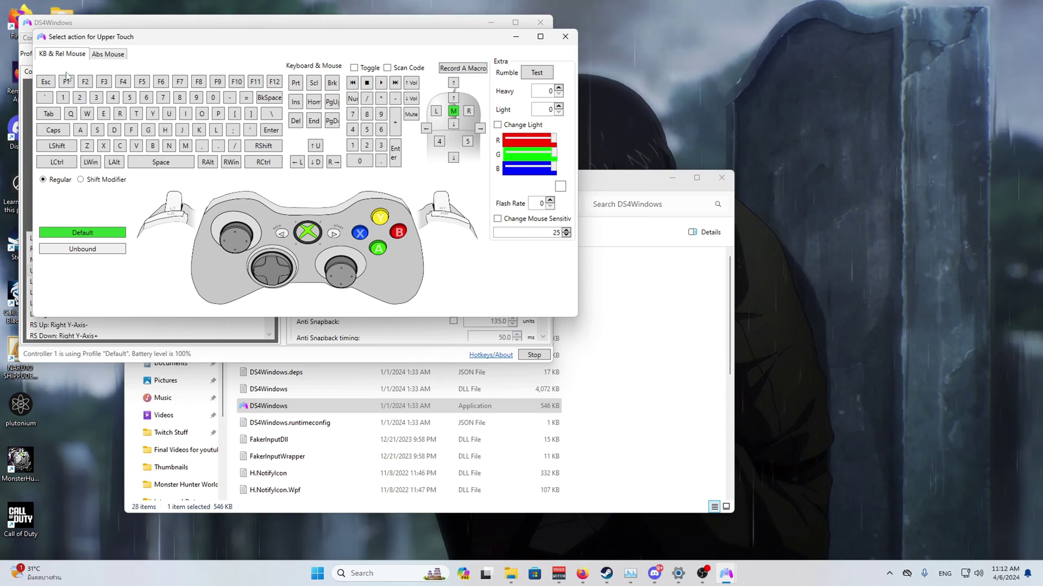
pyautogui.click(281, 233)
pyautogui.click(81, 259)
pyautogui.doubleClick(81, 260)
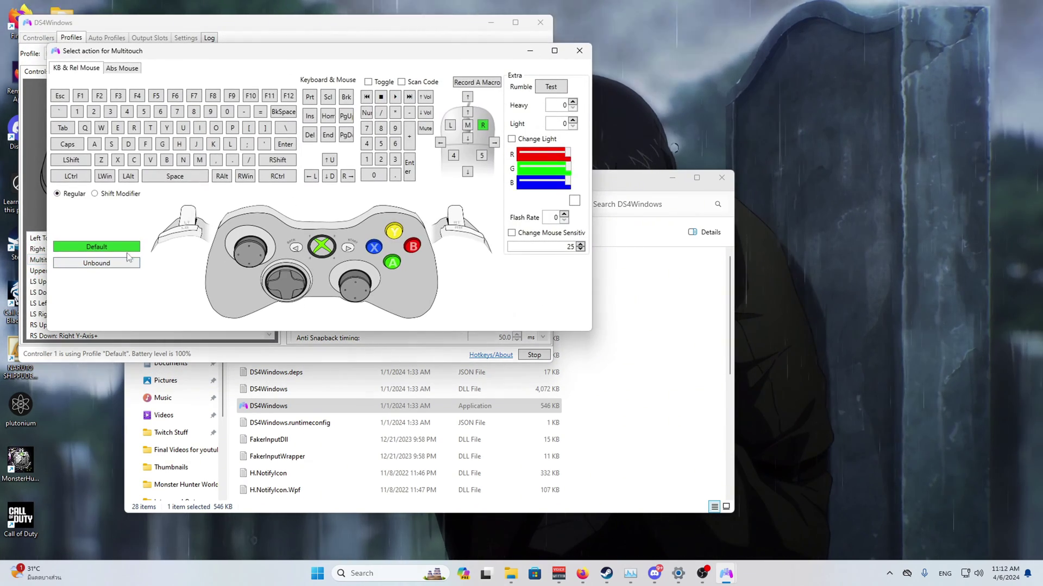
pyautogui.click(296, 249)
# Step: Remap the touchpad's Right Touch and Left Touch actions to the Back button
pyautogui.click(109, 248)
pyautogui.doubleClick(108, 249)
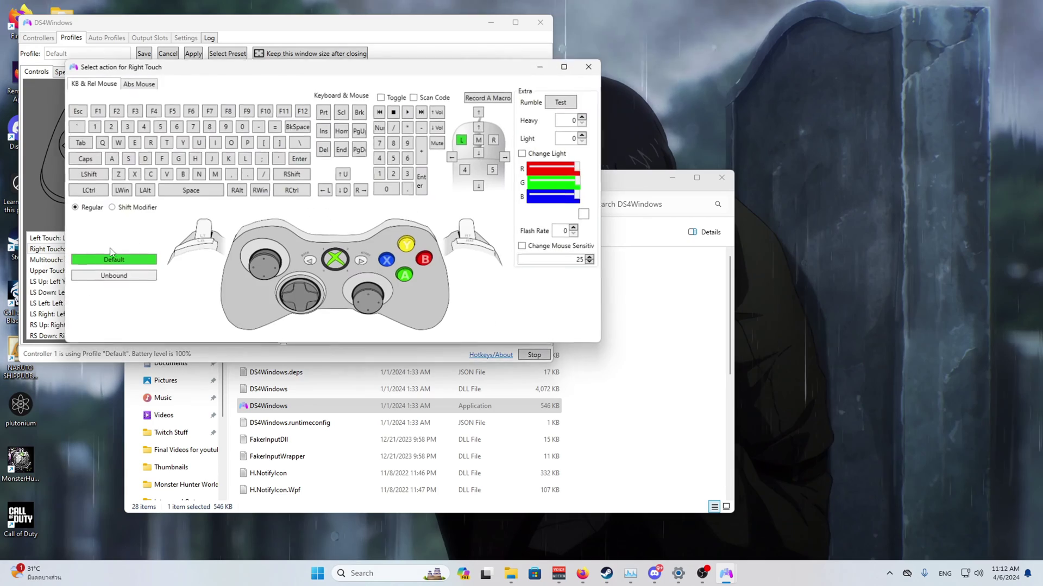
pyautogui.click(310, 262)
pyautogui.click(54, 238)
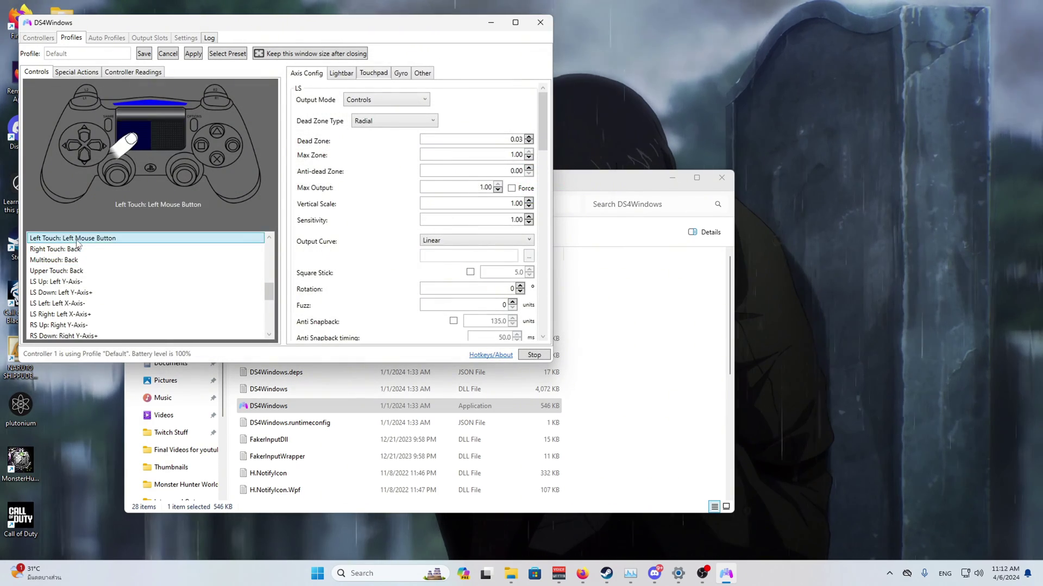
pyautogui.doubleClick(55, 238)
pyautogui.click(329, 278)
# Step: Review the bindings of the side buttons and the four touchpad actions in the control list
pyautogui.scroll(1, 63, 257)
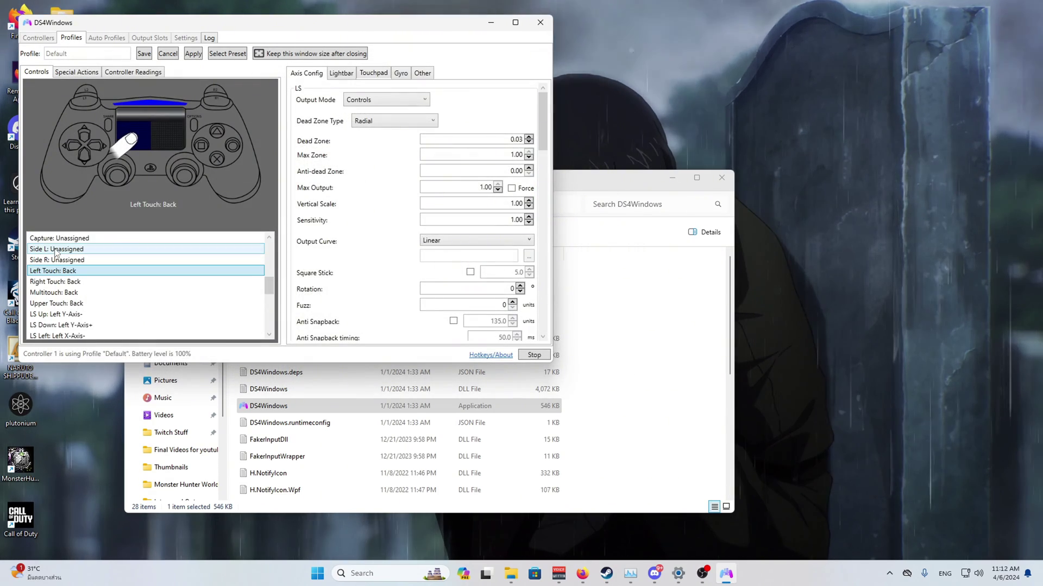
pyautogui.click(68, 252)
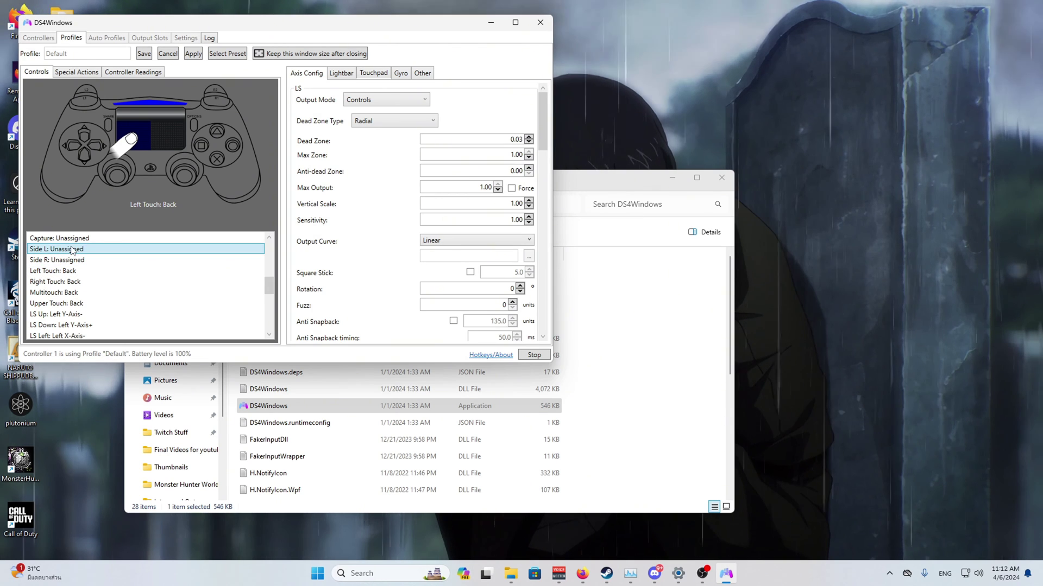
pyautogui.click(76, 238)
pyautogui.click(70, 249)
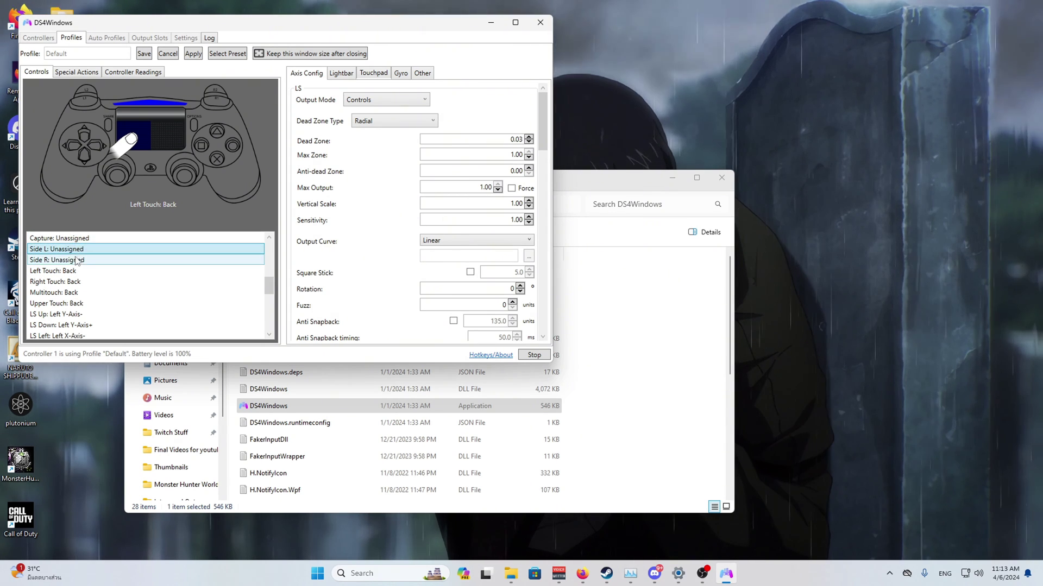
pyautogui.click(71, 271)
pyautogui.click(74, 281)
pyautogui.scroll(-1, 76, 283)
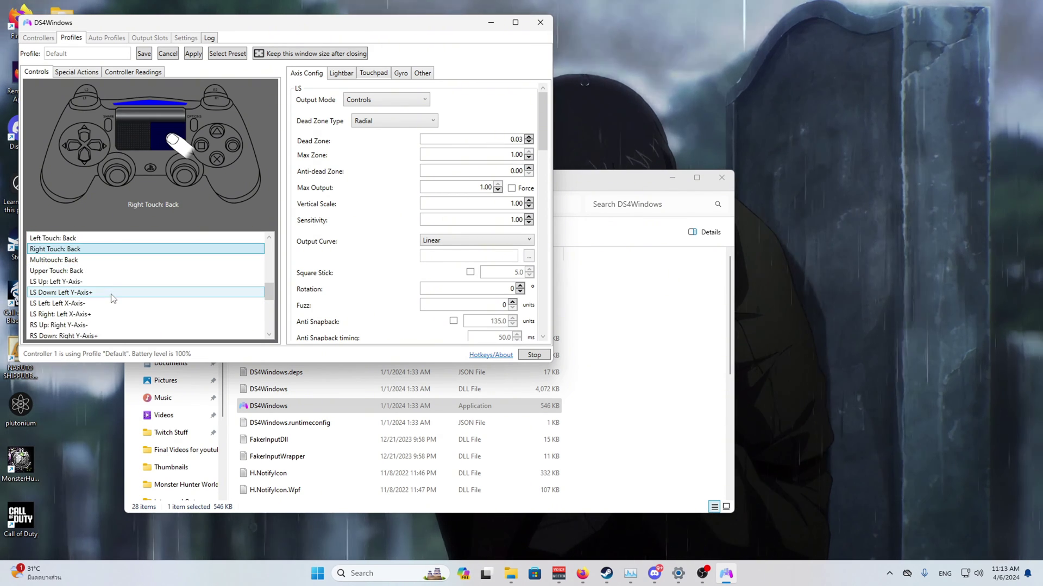
pyautogui.click(91, 270)
pyautogui.click(86, 259)
pyautogui.click(82, 249)
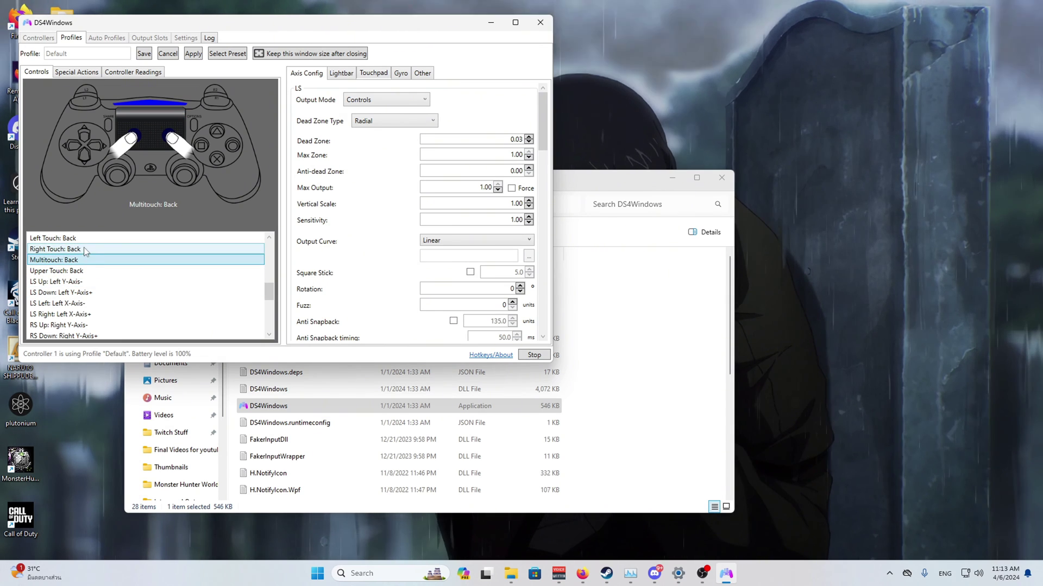
pyautogui.click(80, 239)
pyautogui.click(81, 249)
pyautogui.click(83, 259)
pyautogui.click(85, 270)
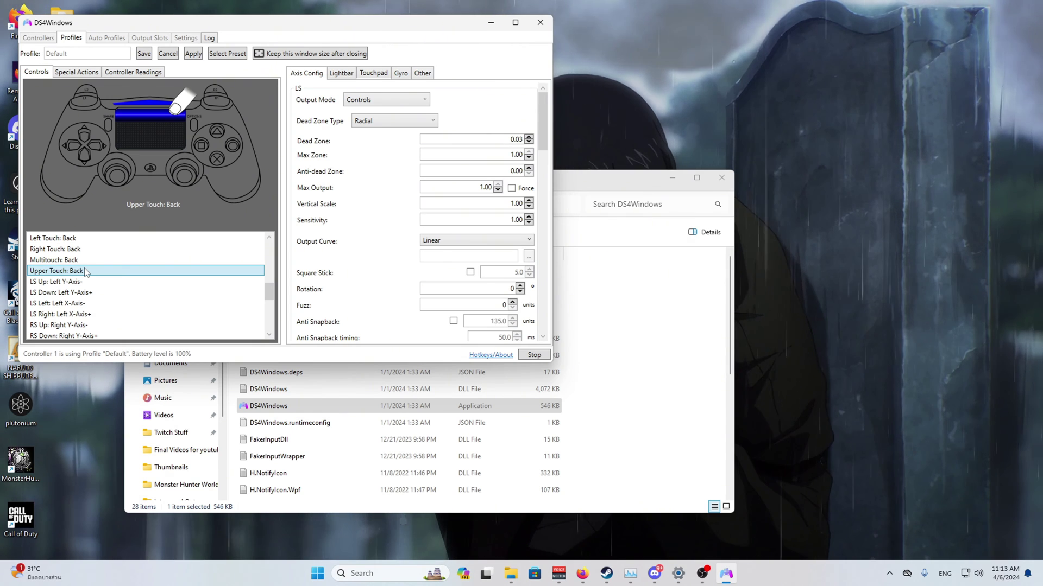
pyautogui.scroll(1, 90, 277)
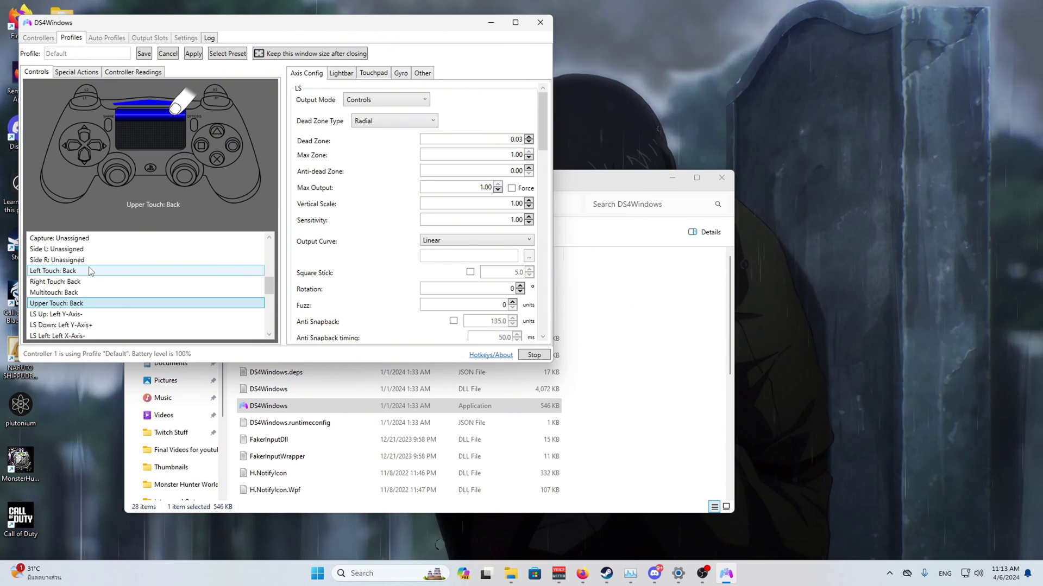
pyautogui.click(87, 261)
pyautogui.click(87, 271)
pyautogui.click(88, 281)
pyautogui.click(88, 292)
pyautogui.click(88, 303)
pyautogui.click(87, 271)
# Step: Look over the gyro settings and set the profile's DS4 BT Poll Rate to Max (1 ms)
pyautogui.click(401, 73)
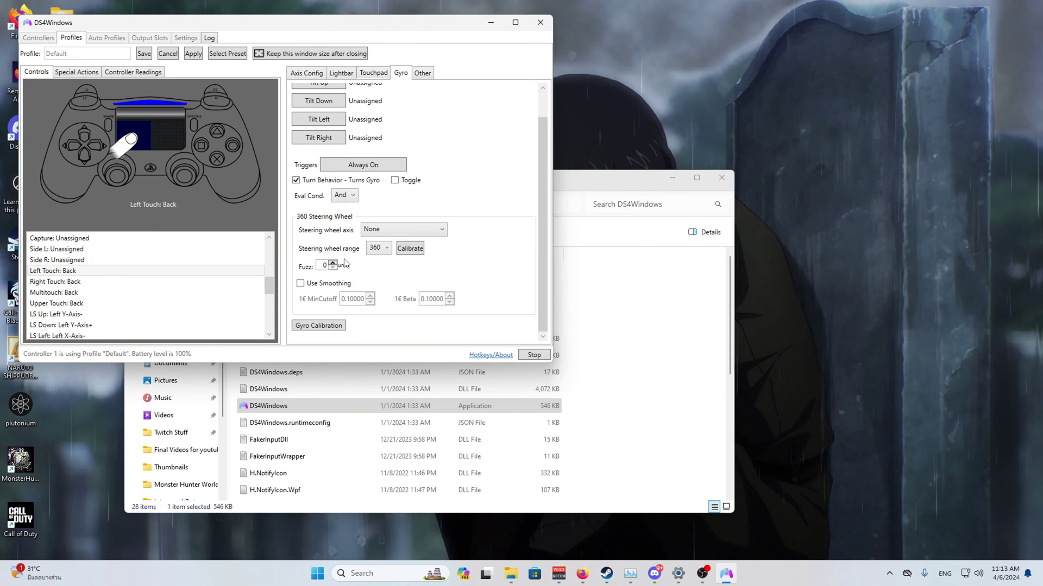
pyautogui.scroll(1, 334, 287)
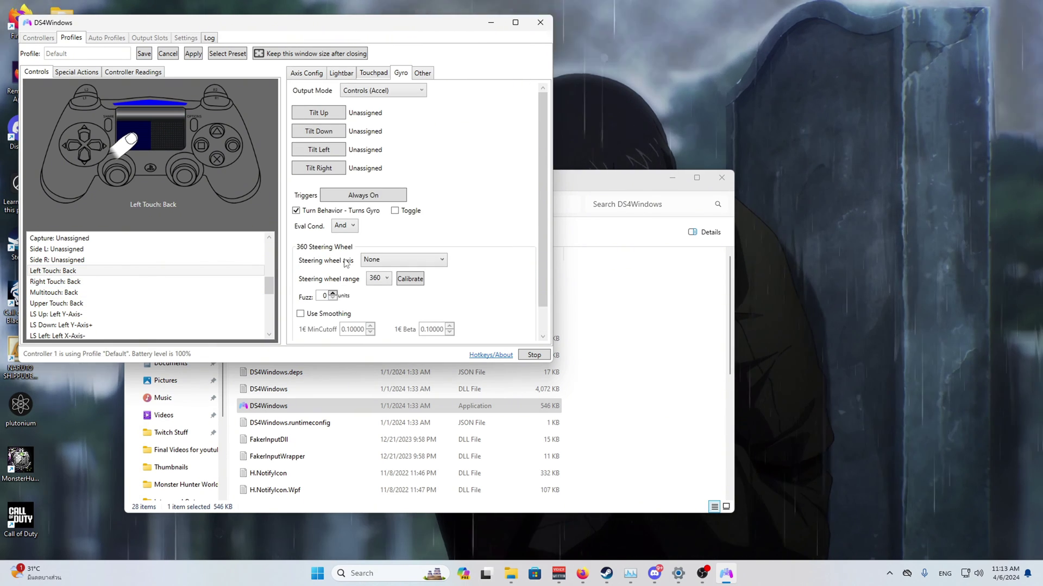
pyautogui.click(422, 73)
pyautogui.scroll(-5, 347, 272)
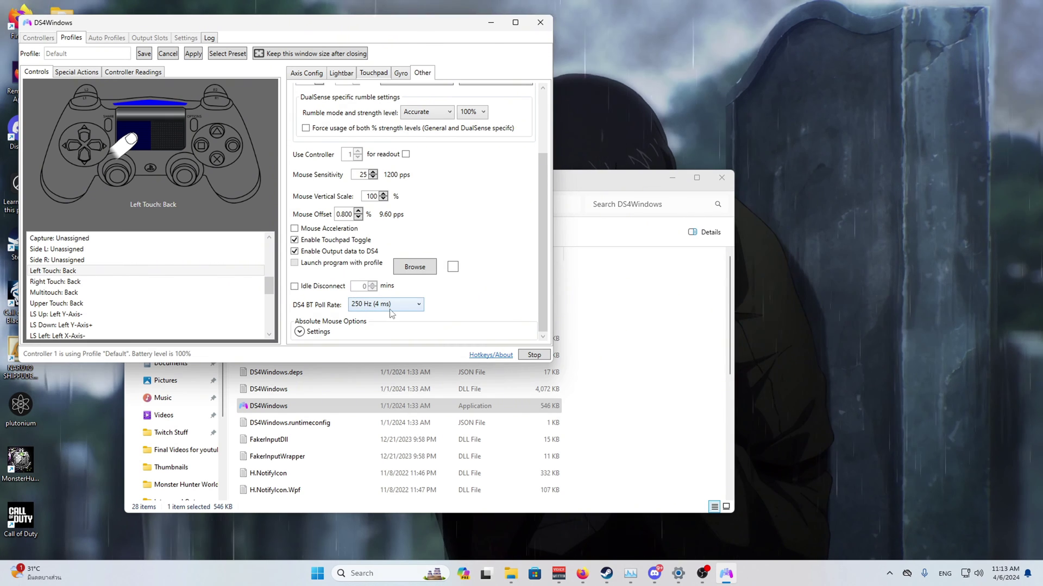
pyautogui.click(408, 305)
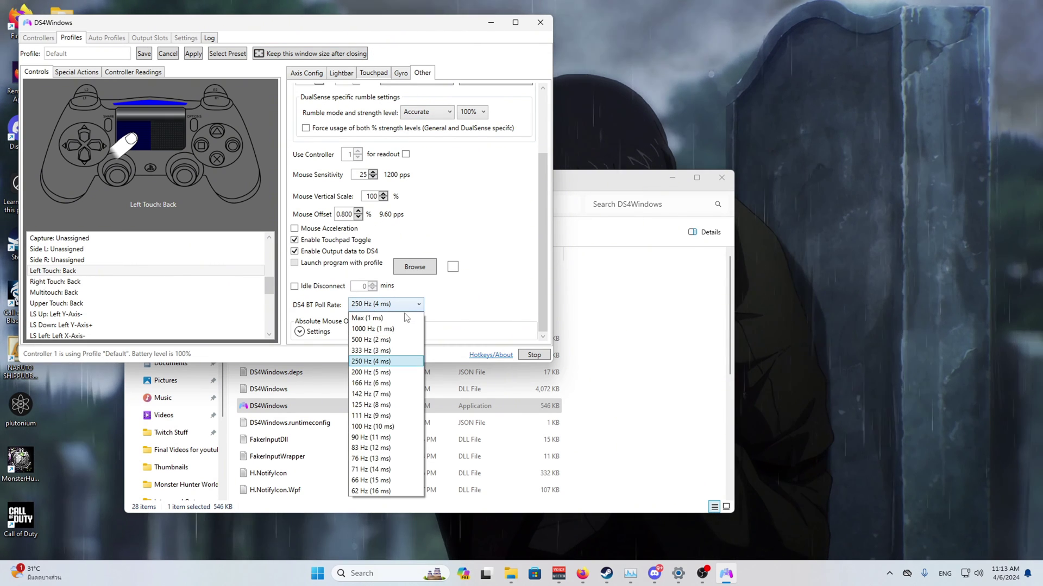
pyautogui.click(365, 319)
pyautogui.scroll(4, 433, 308)
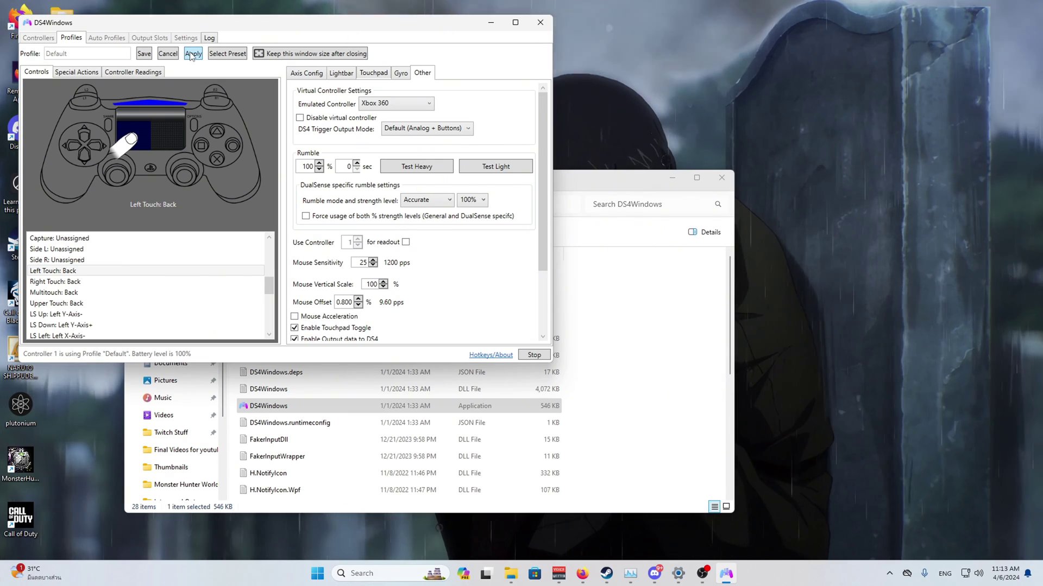
# Step: Change the controller's lightbar colour to cyan and set the touchpad's output mode to Controls
pyautogui.click(341, 73)
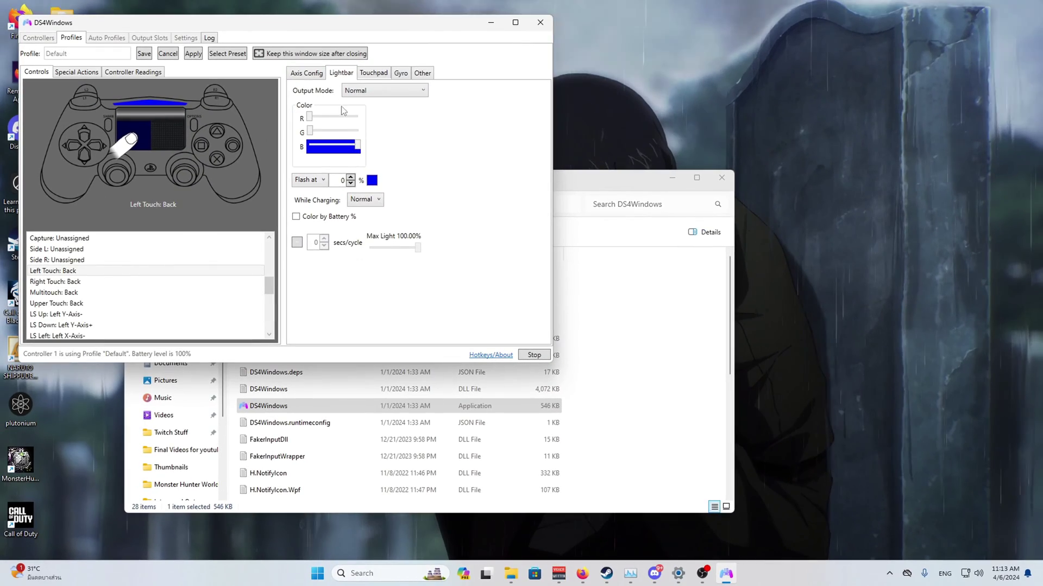
pyautogui.moveTo(319, 135)
pyautogui.mouseDown()
pyautogui.moveTo(360, 133)
pyautogui.moveTo(340, 136)
pyautogui.moveTo(328, 117)
pyautogui.moveTo(356, 118)
pyautogui.moveTo(358, 138)
pyautogui.moveTo(312, 148)
pyautogui.mouseUp()
pyautogui.click(370, 75)
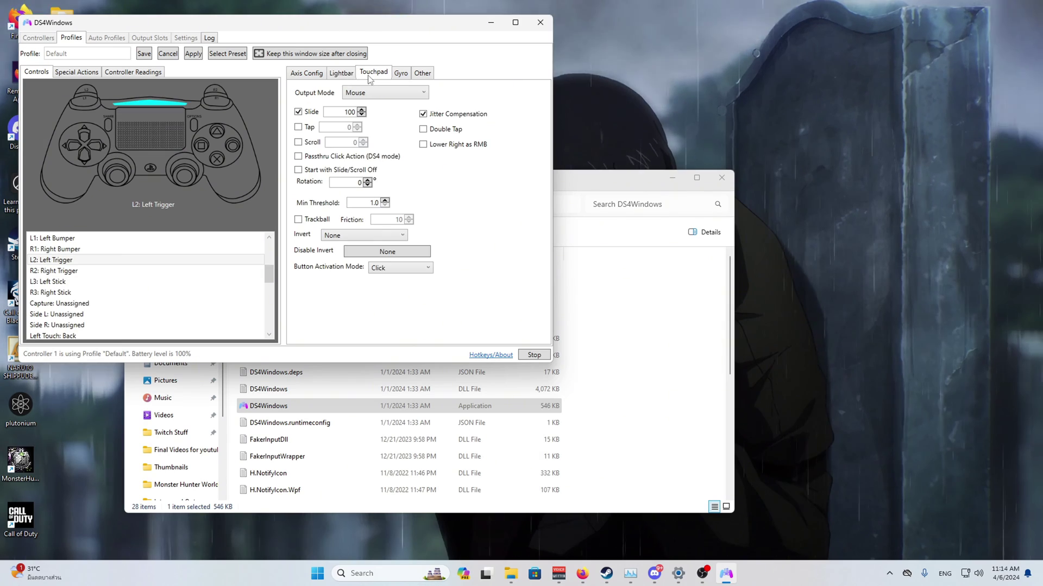
pyautogui.click(373, 96)
pyautogui.click(374, 116)
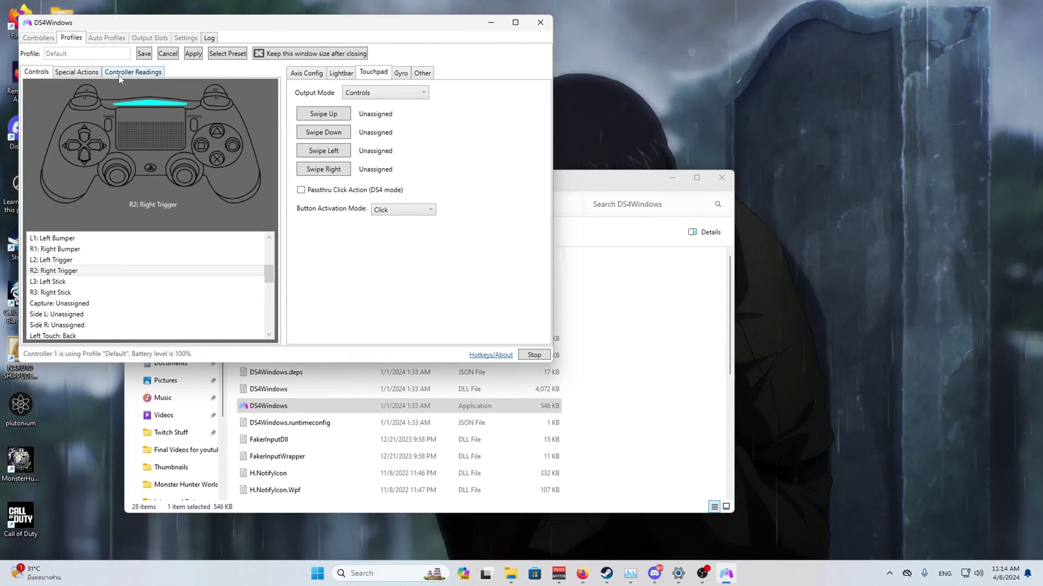
# Step: View the profile's controller readings and download hidusbf.zip from the hidusbf GitHub repository in Firefox
pyautogui.click(133, 72)
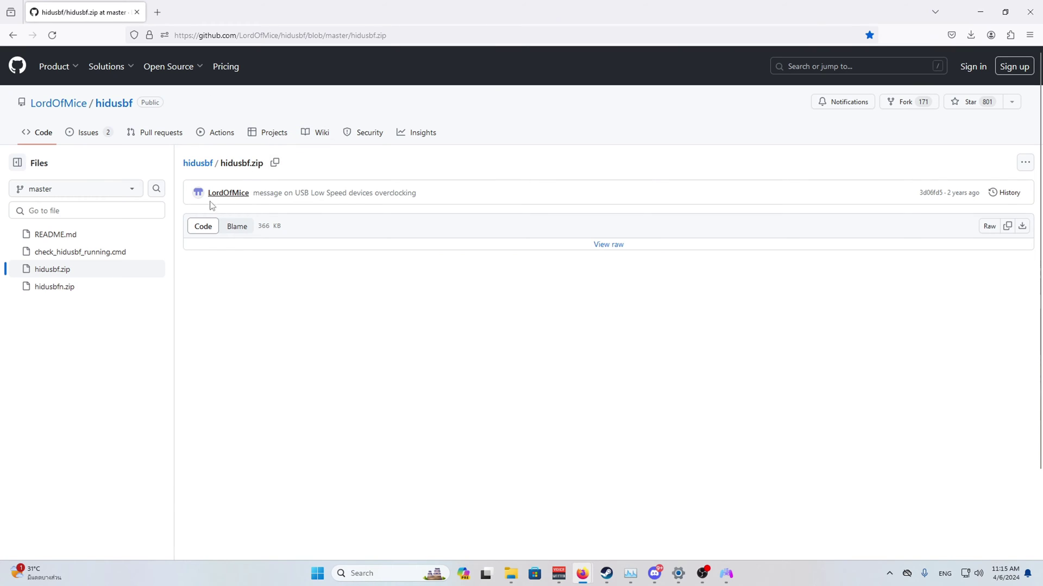
pyautogui.click(1023, 228)
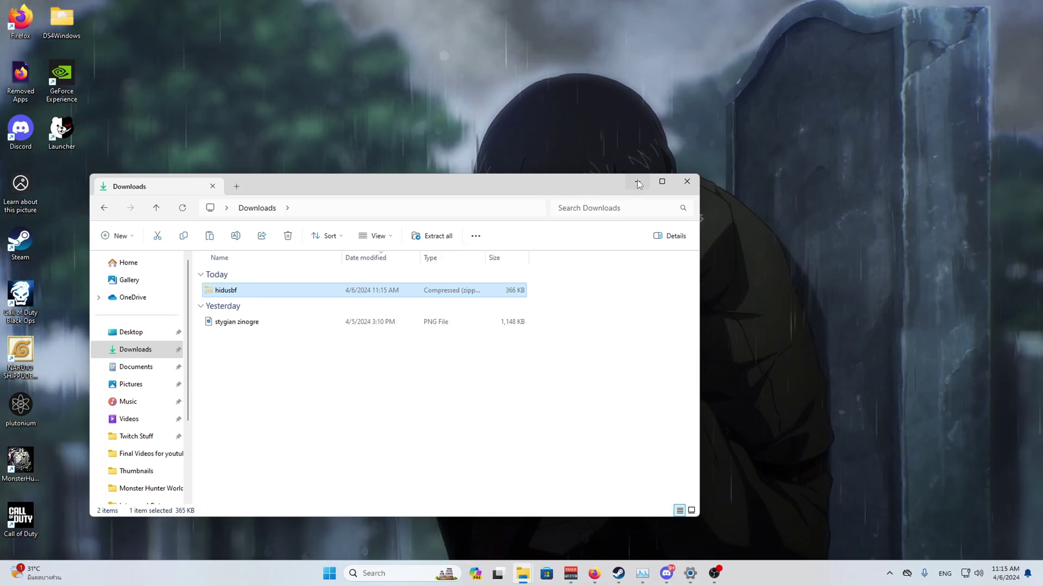
# Step: Paste the hidusbf archive onto the desktop and extract it there into a hidusbf folder
pyautogui.click(638, 181)
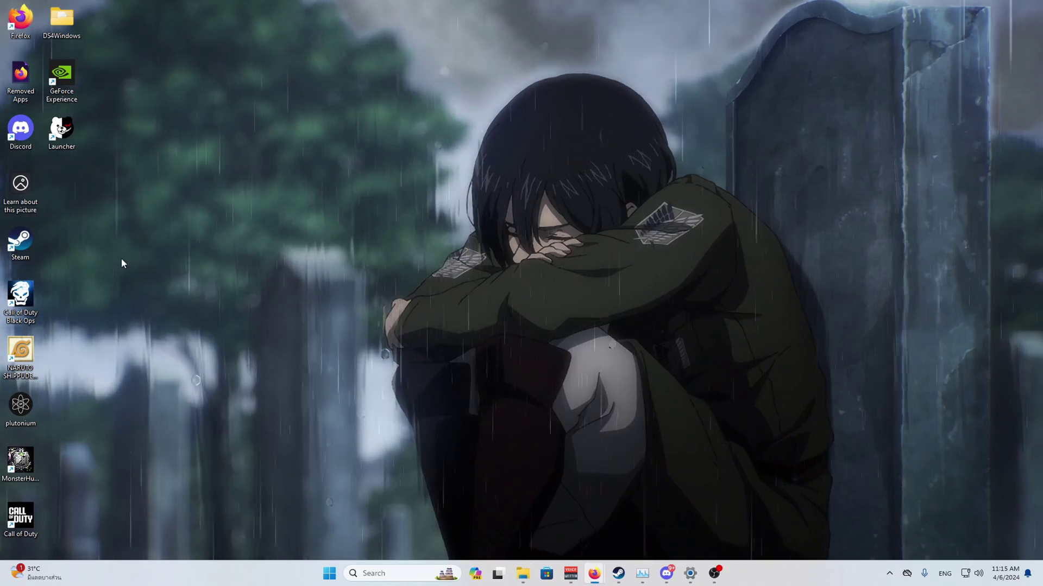
pyautogui.rightClick(123, 264)
pyautogui.click(130, 275)
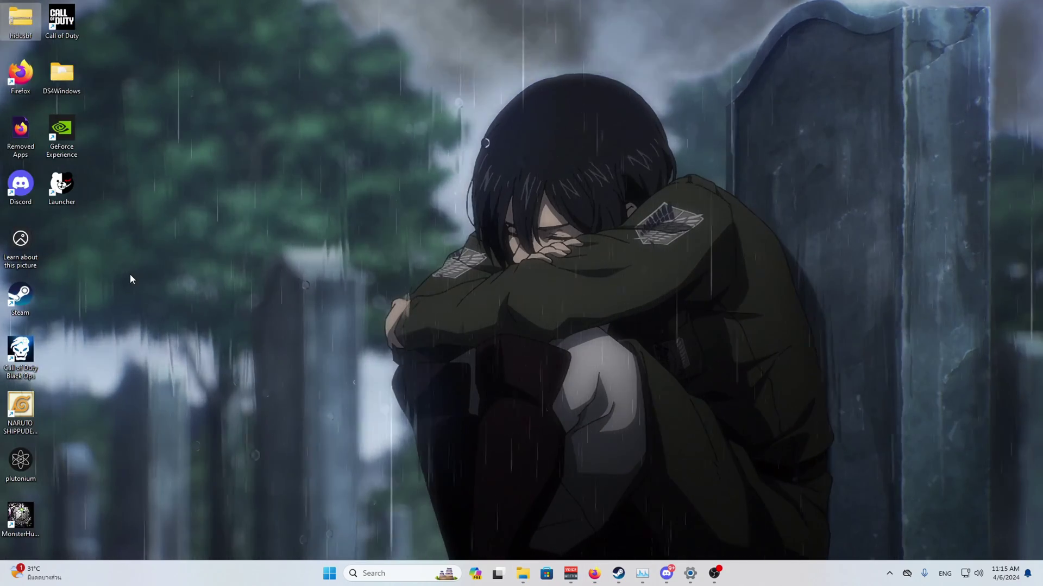
pyautogui.rightClick(21, 22)
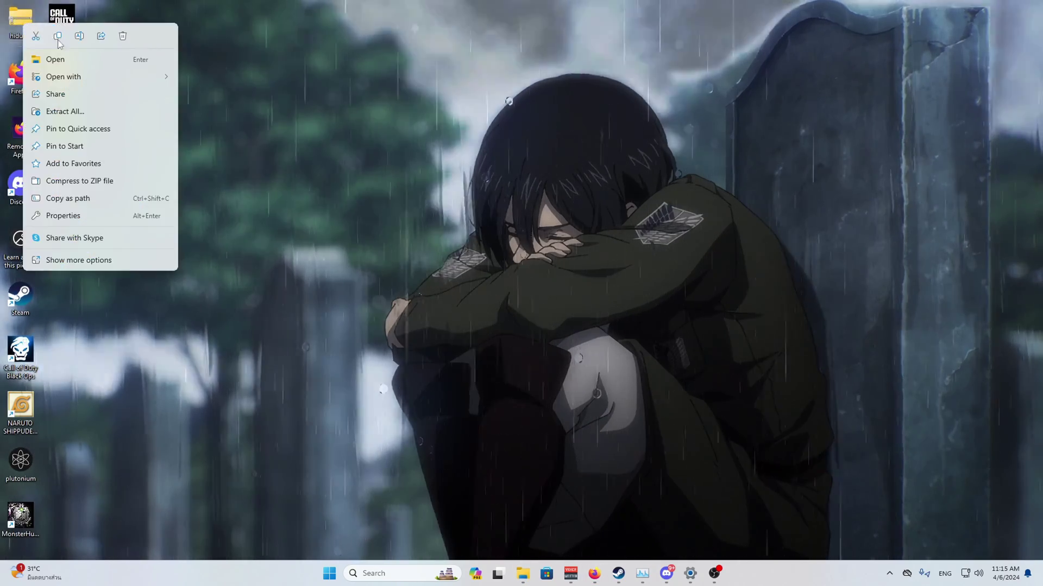
pyautogui.click(77, 110)
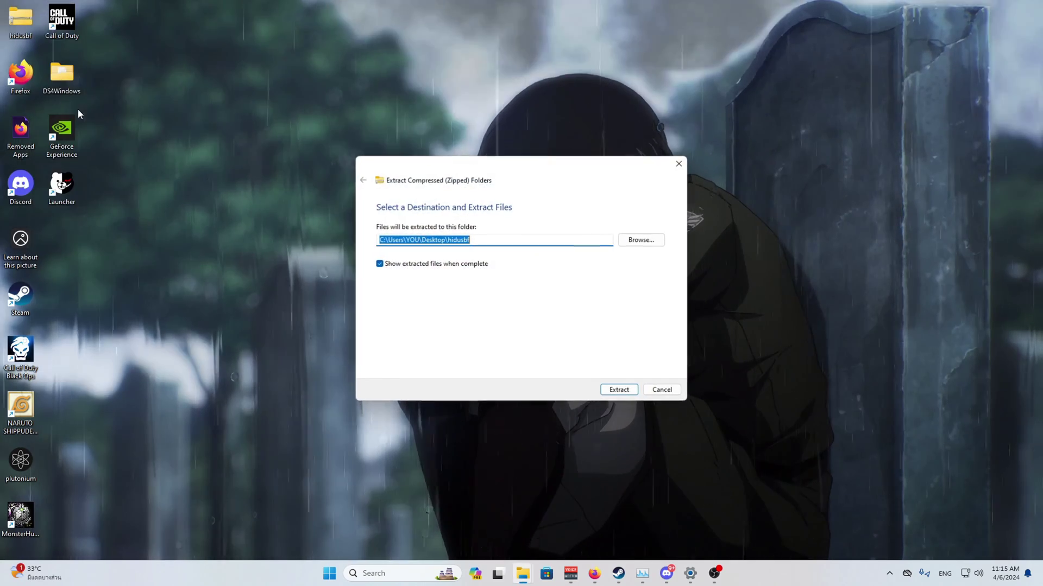
pyautogui.click(614, 389)
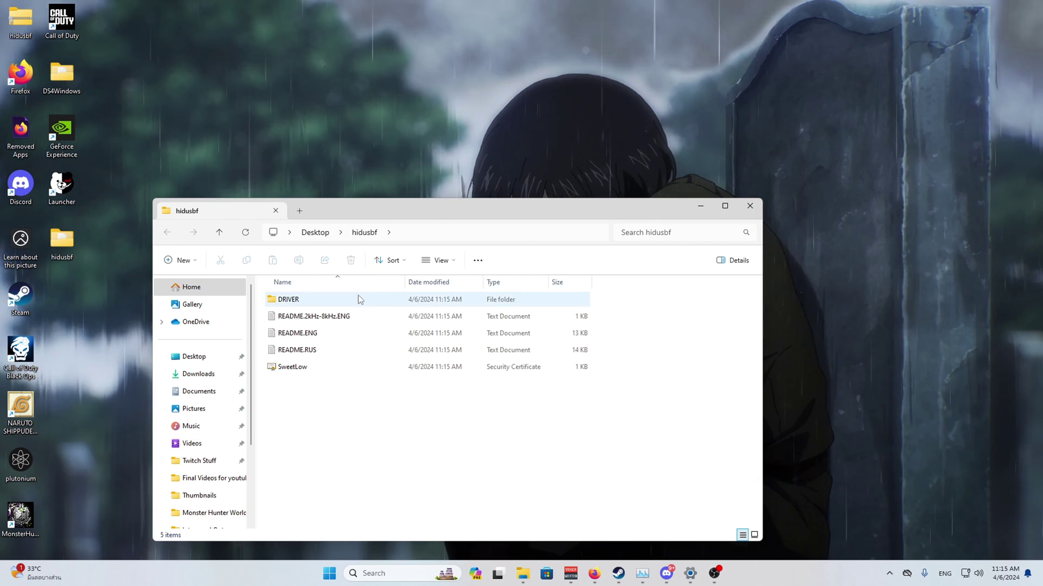
# Step: Launch Setup from the extracted DRIVER folder and list All devices in USB Devices Rate Setup
pyautogui.doubleClick(337, 302)
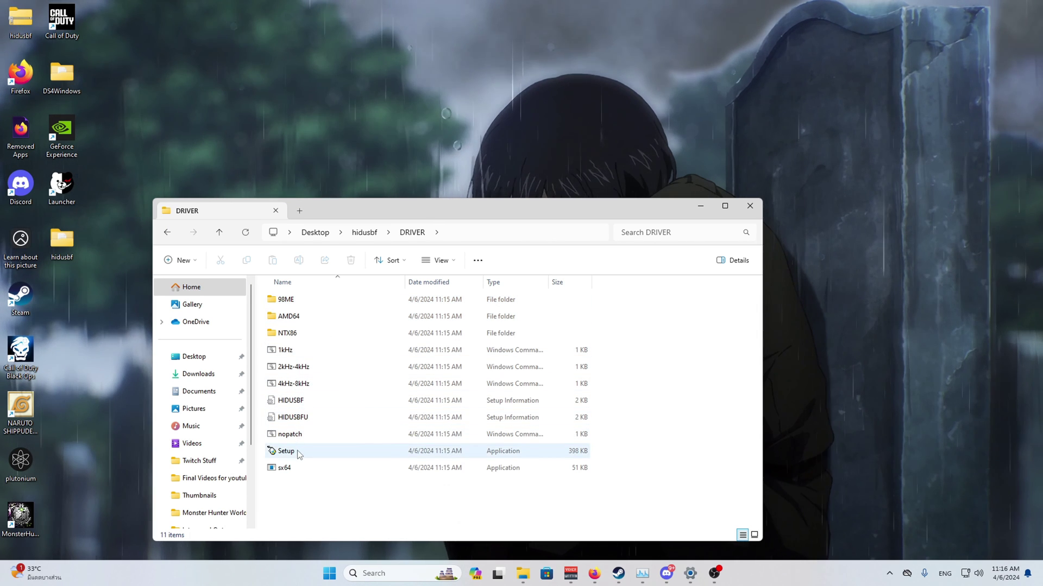
pyautogui.doubleClick(298, 451)
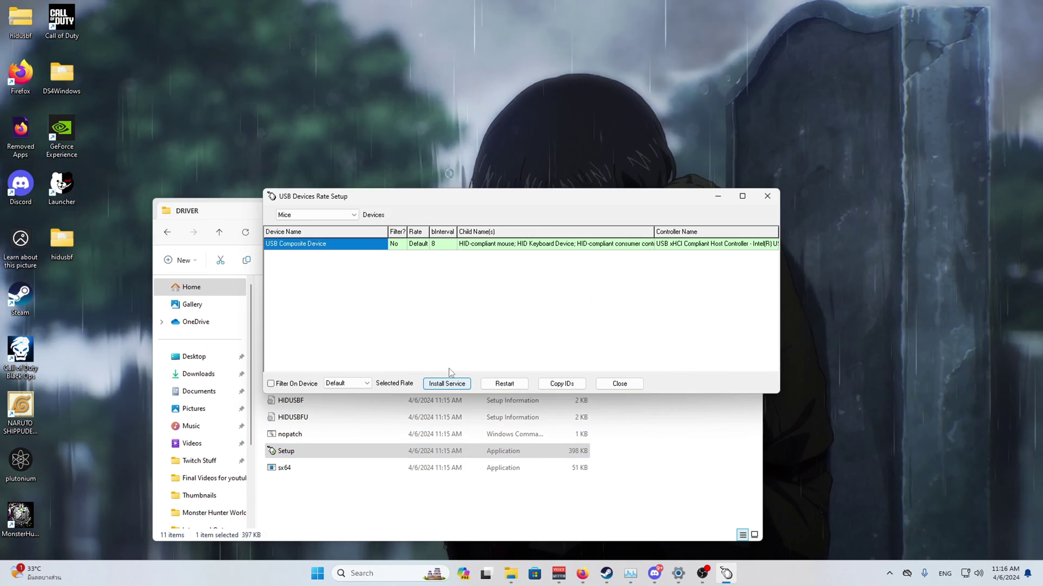
pyautogui.click(326, 215)
pyautogui.click(298, 263)
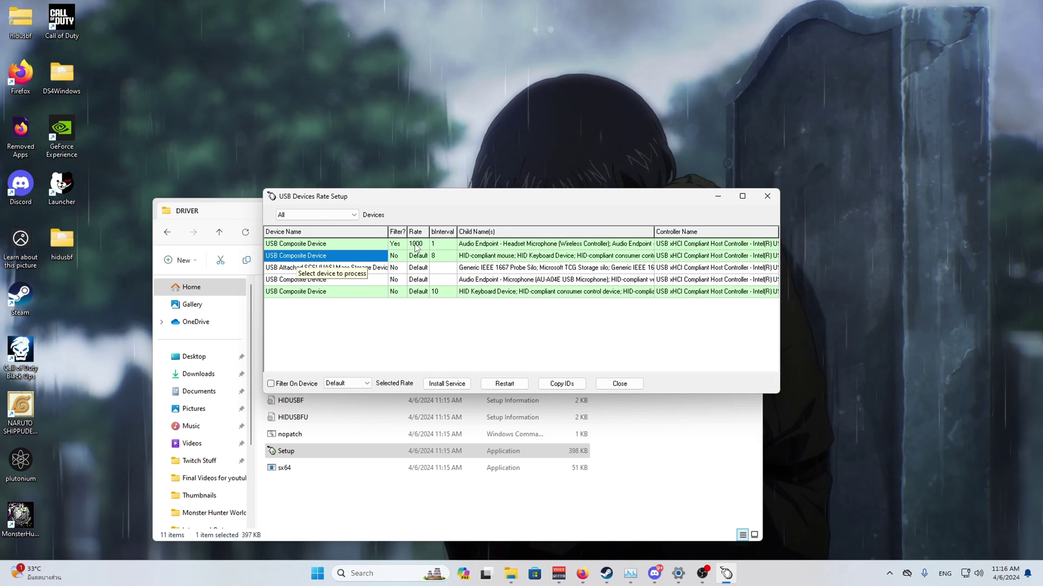
# Step: Set the selected rate to 1000 for the USB Composite Device whose child names include Wireless Controller
pyautogui.click(403, 245)
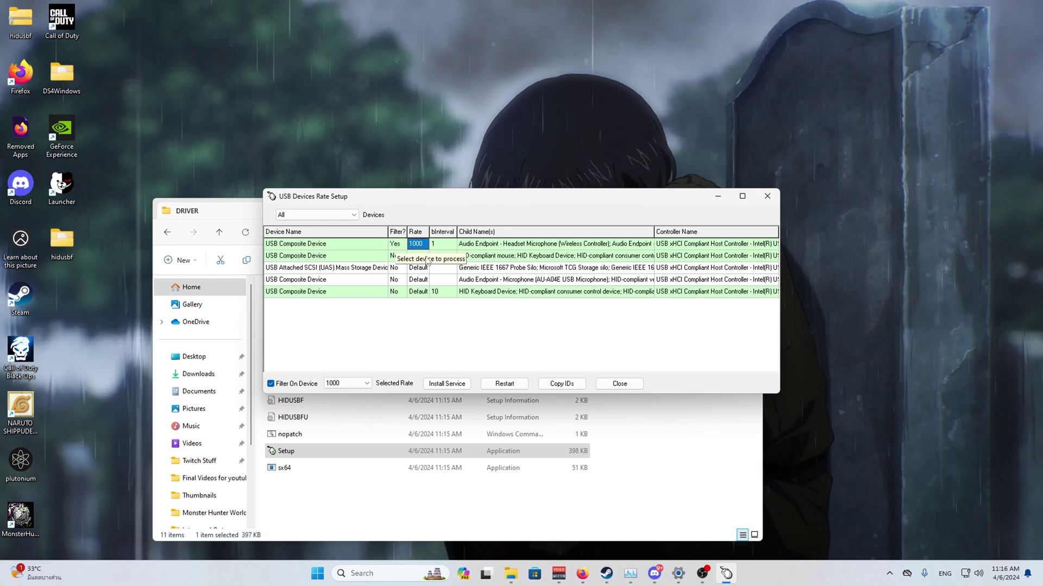
pyautogui.click(360, 385)
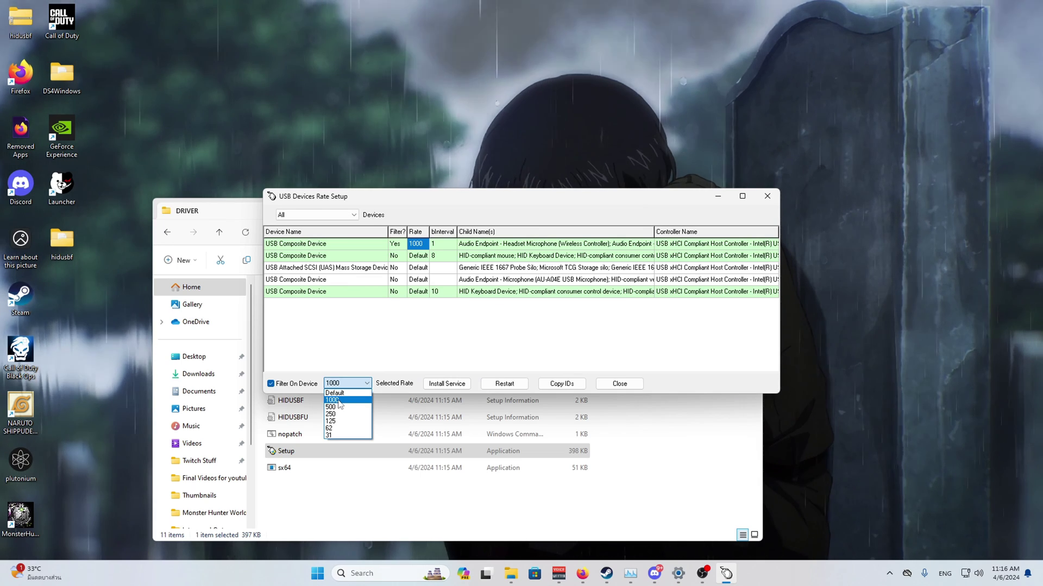
pyautogui.click(339, 400)
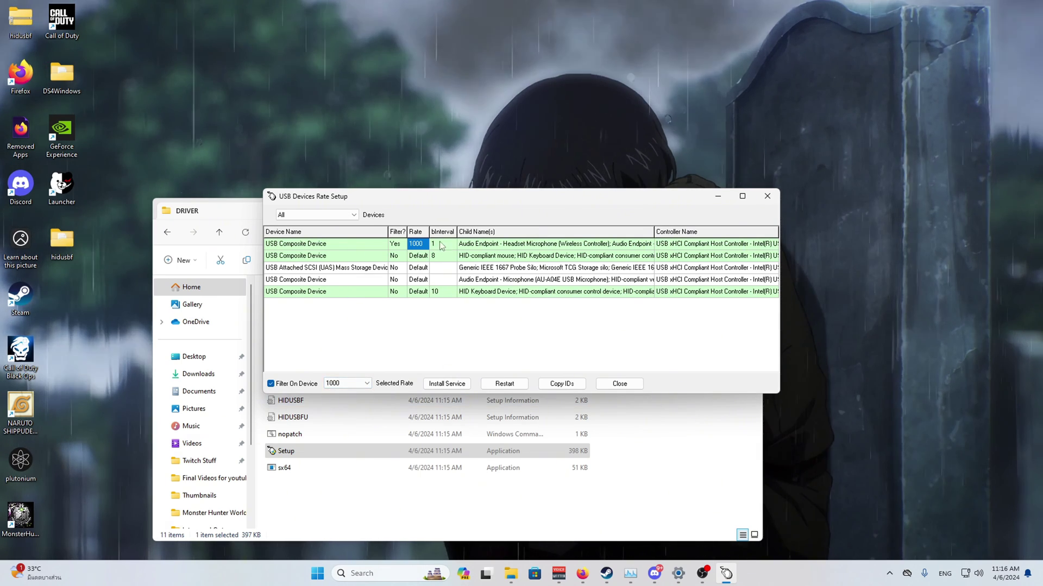
pyautogui.click(437, 245)
pyautogui.click(416, 244)
pyautogui.click(348, 384)
pyautogui.click(347, 400)
# Step: Install the hidusbf service, allowing sx64.exe to run and HIDUSBF.INF to open
pyautogui.click(447, 383)
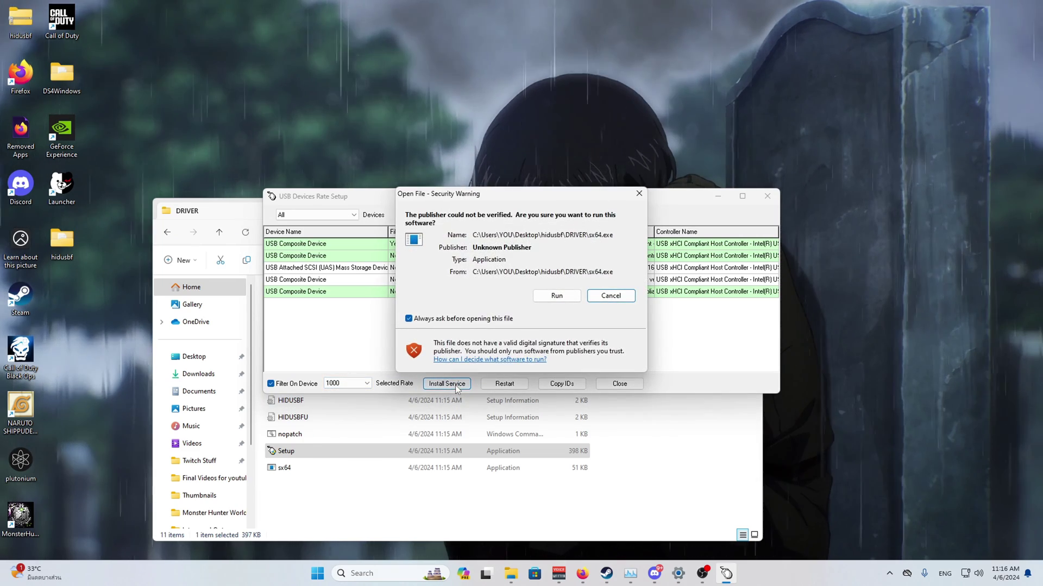
pyautogui.click(552, 297)
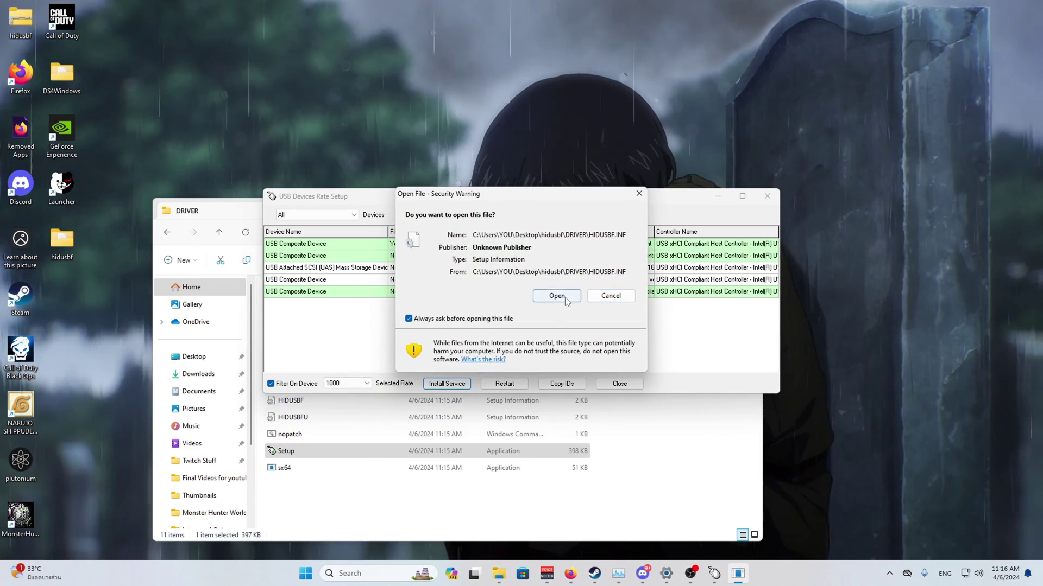
pyautogui.click(565, 297)
# Step: Install the service again with the wireless controller's entry selected, accepting the security warnings, and restart the device
pyautogui.click(442, 244)
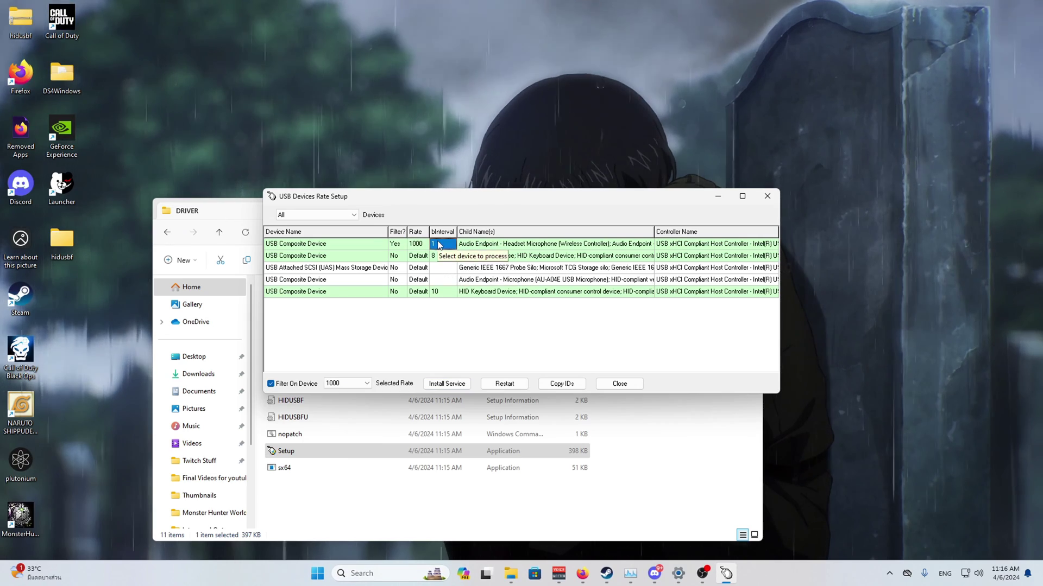
pyautogui.click(439, 386)
pyautogui.click(565, 298)
pyautogui.click(562, 298)
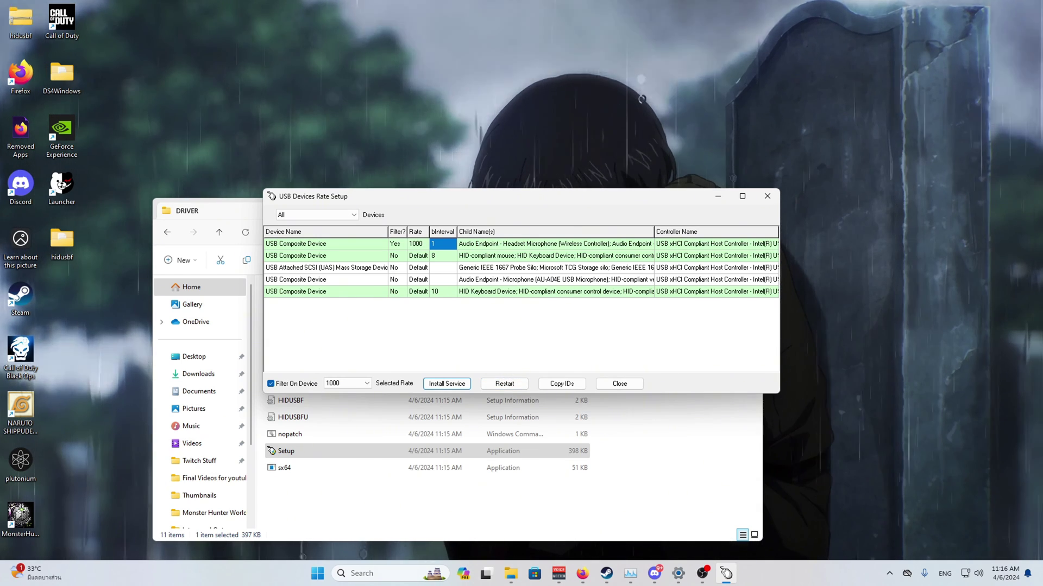
pyautogui.click(503, 381)
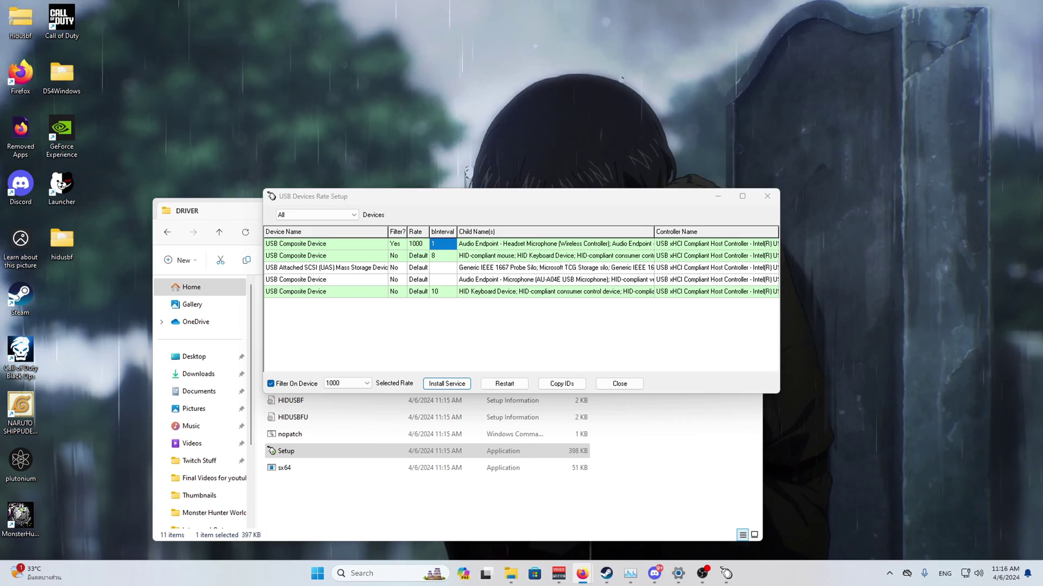